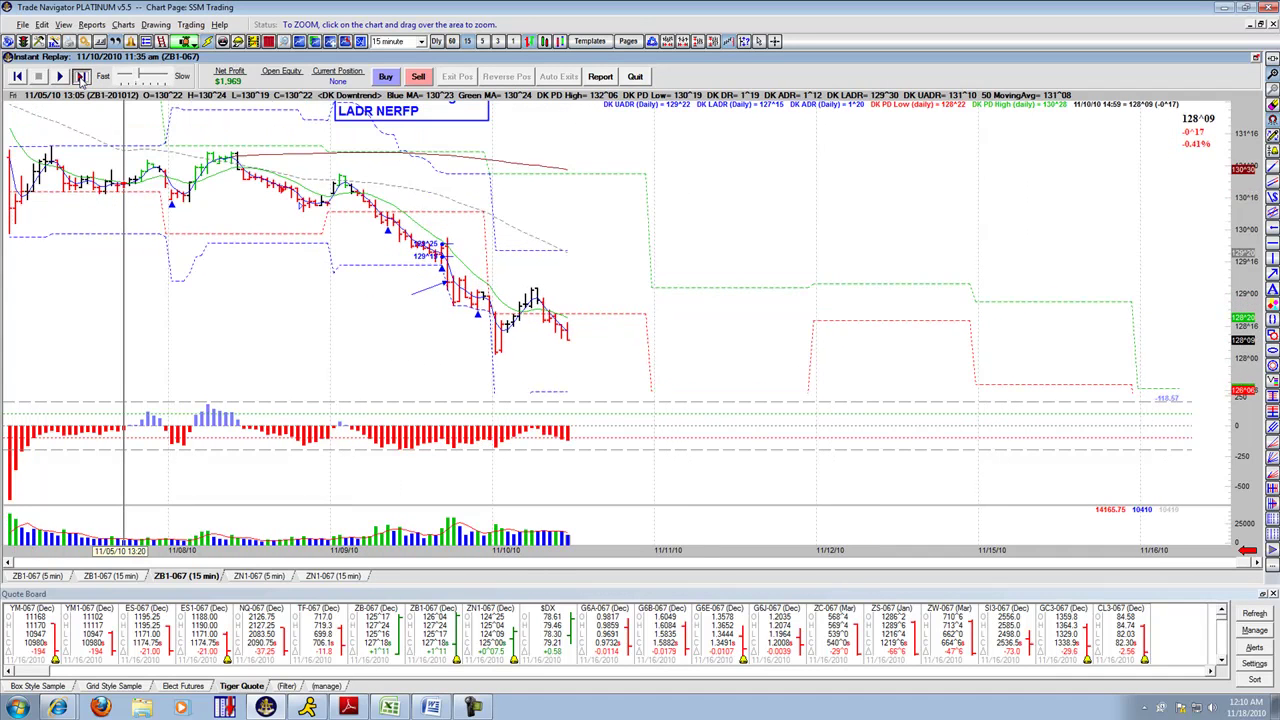
# Advance the ZB1-067 instant replay bar by bar to 11/10/2010 12:50 pm
pyautogui.click(79, 76)
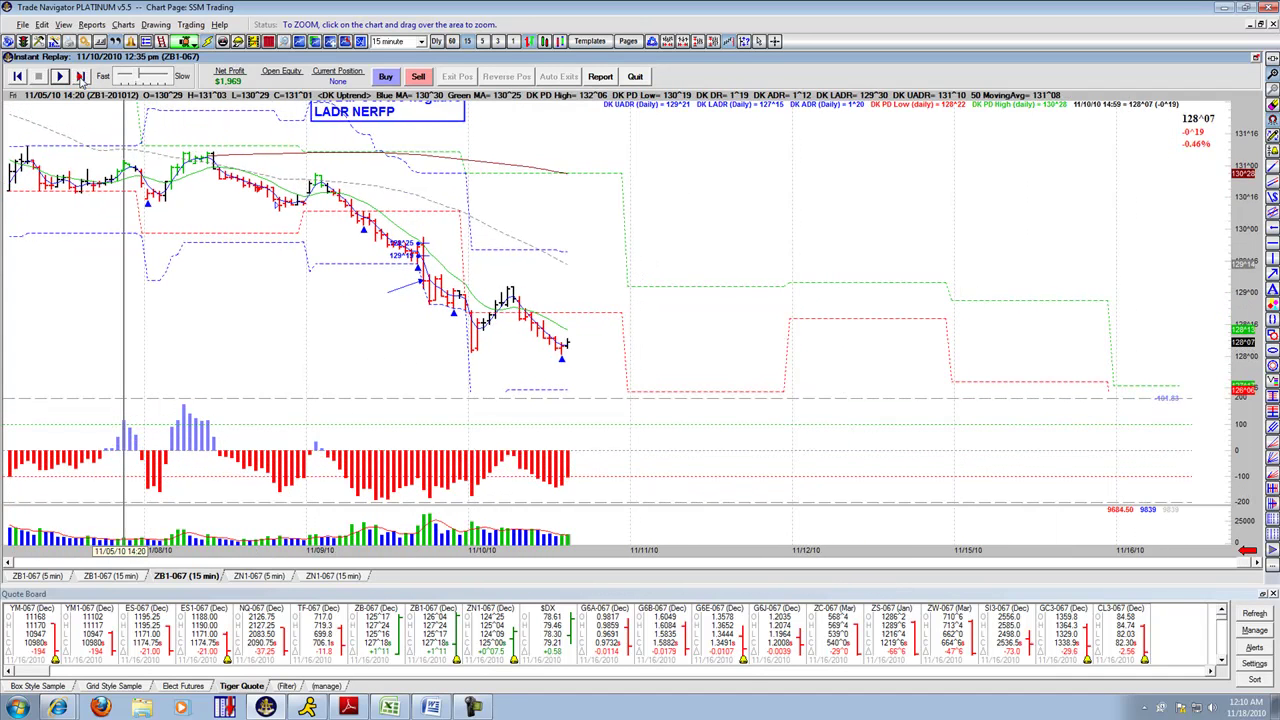
pyautogui.click(149, 434)
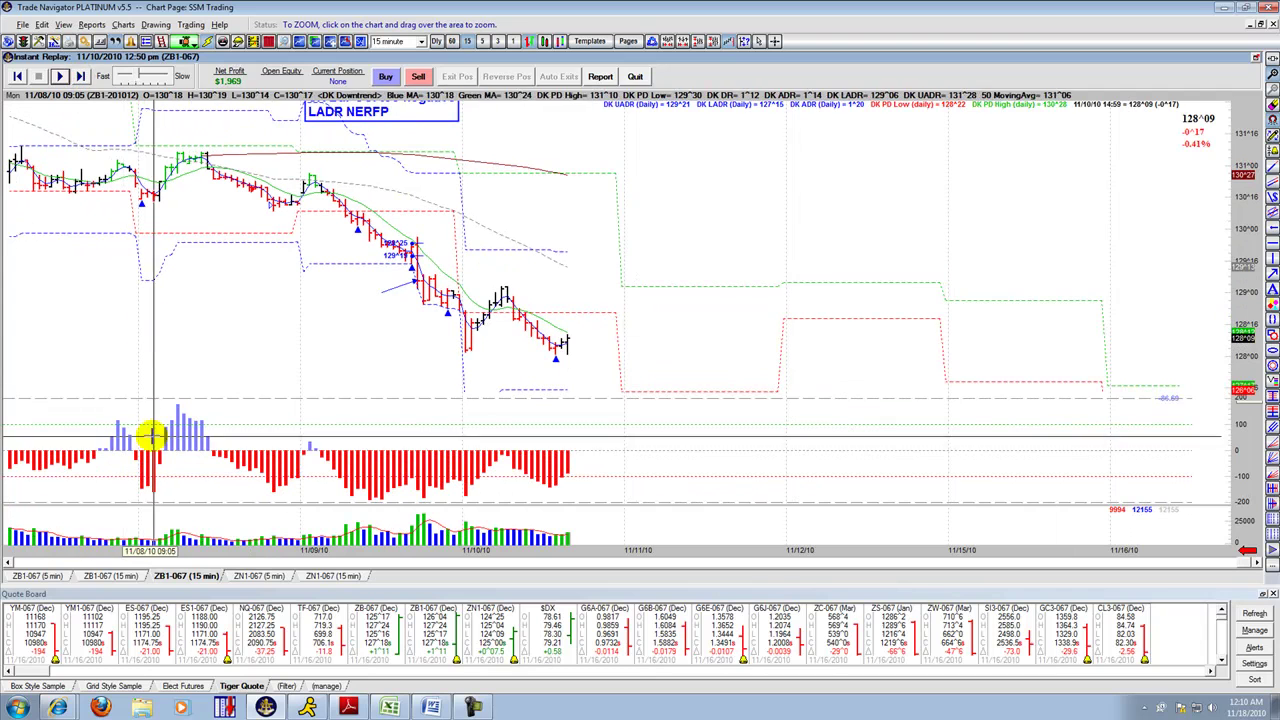
# Open the Forex Factory calendar in Internet Explorer, highlight the Nov 10 1:00pm ECB President Trichet Speaks entry, and return to the chart
pyautogui.moveTo(58, 708)
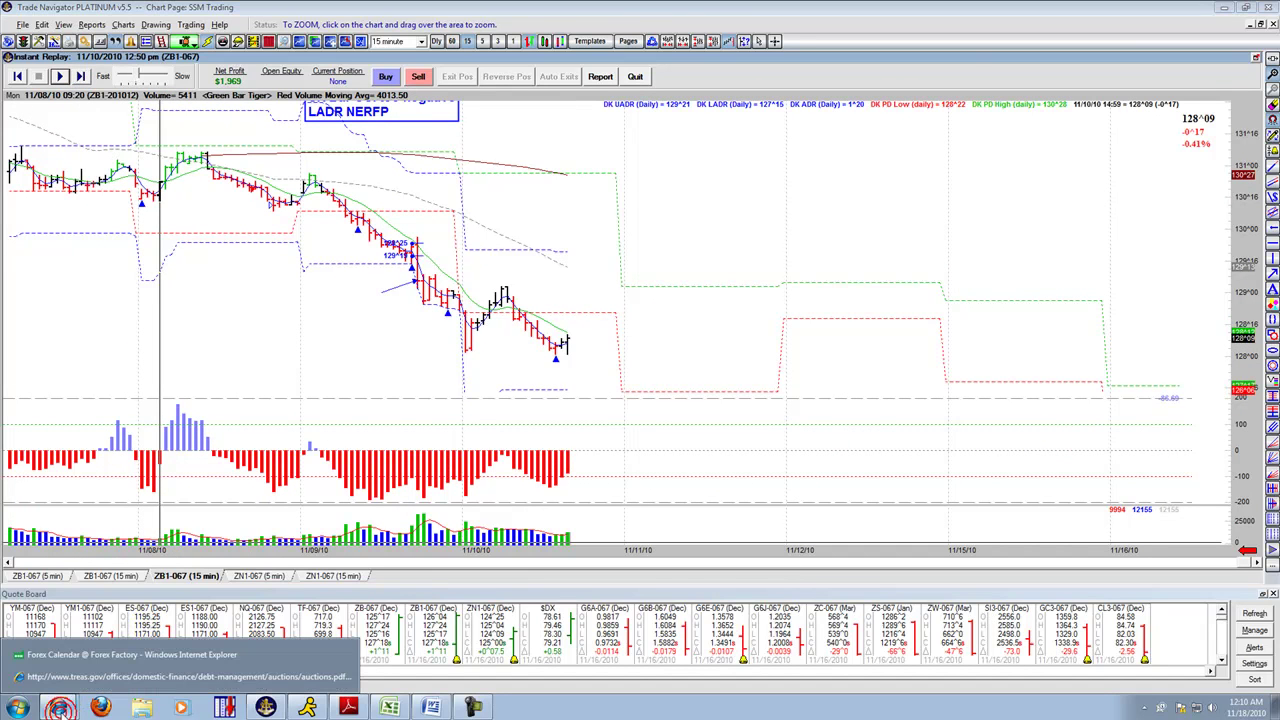
pyautogui.click(75, 656)
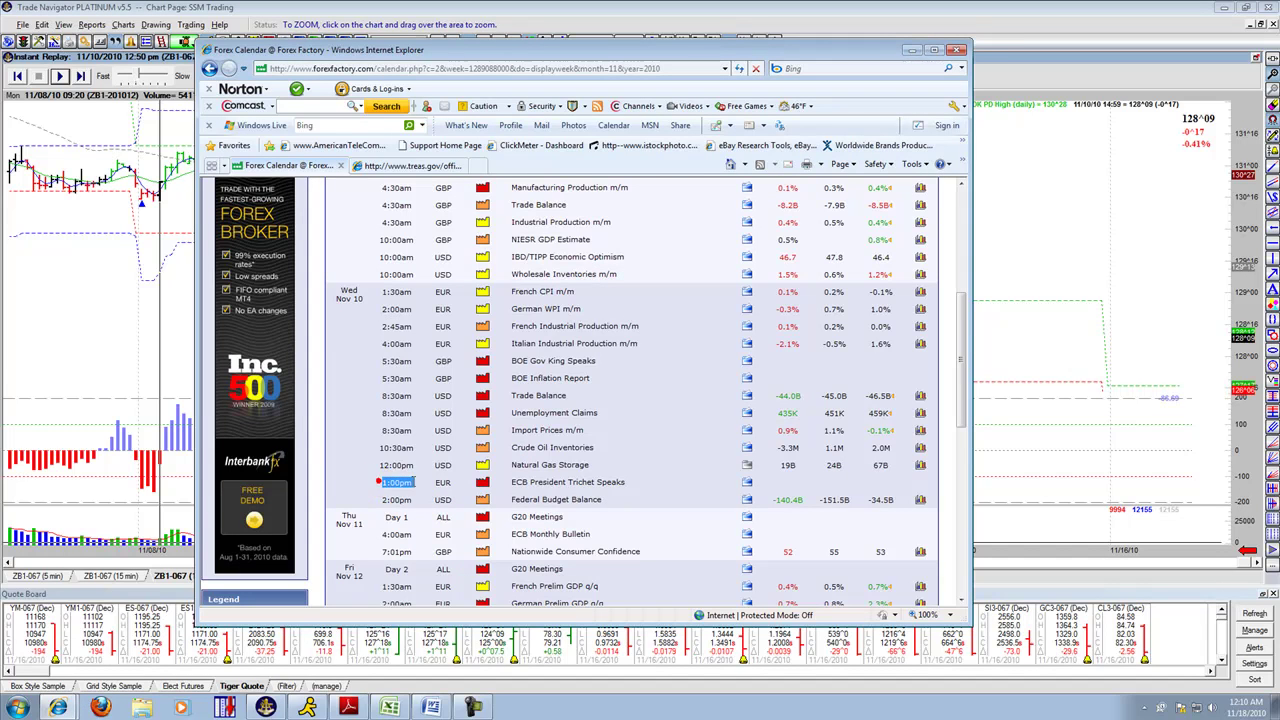
pyautogui.moveTo(410, 482); pyautogui.dragTo(622, 482)
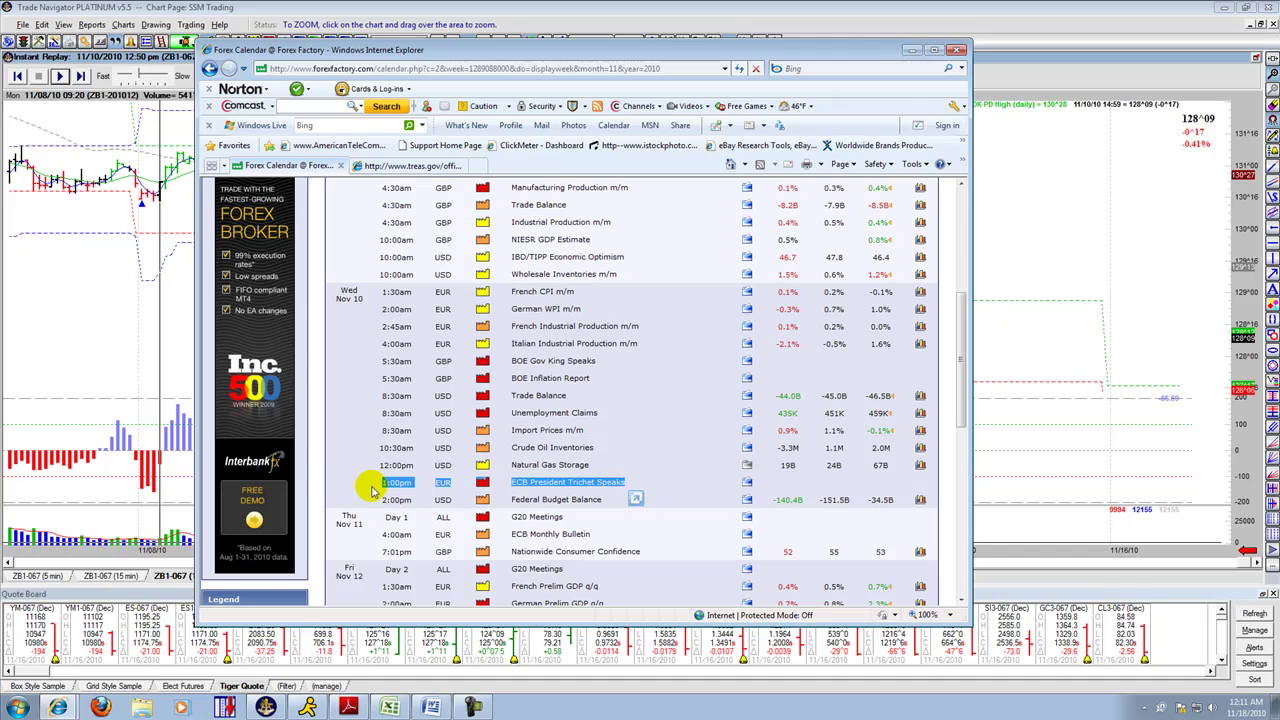
pyautogui.click(910, 49)
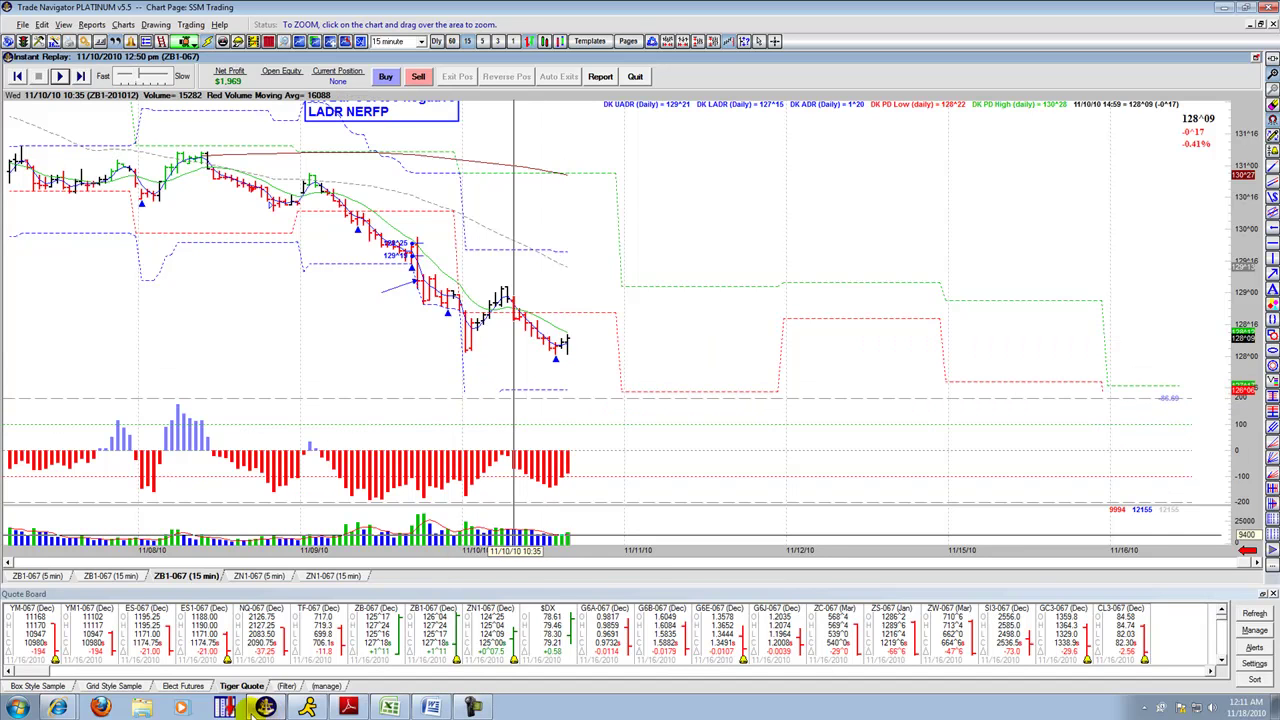
# Bring back the Forex calendar, read the details of the 1:00pm ECB President Trichet Speaks event, collapse them, and return to the chart
pyautogui.click(62, 708)
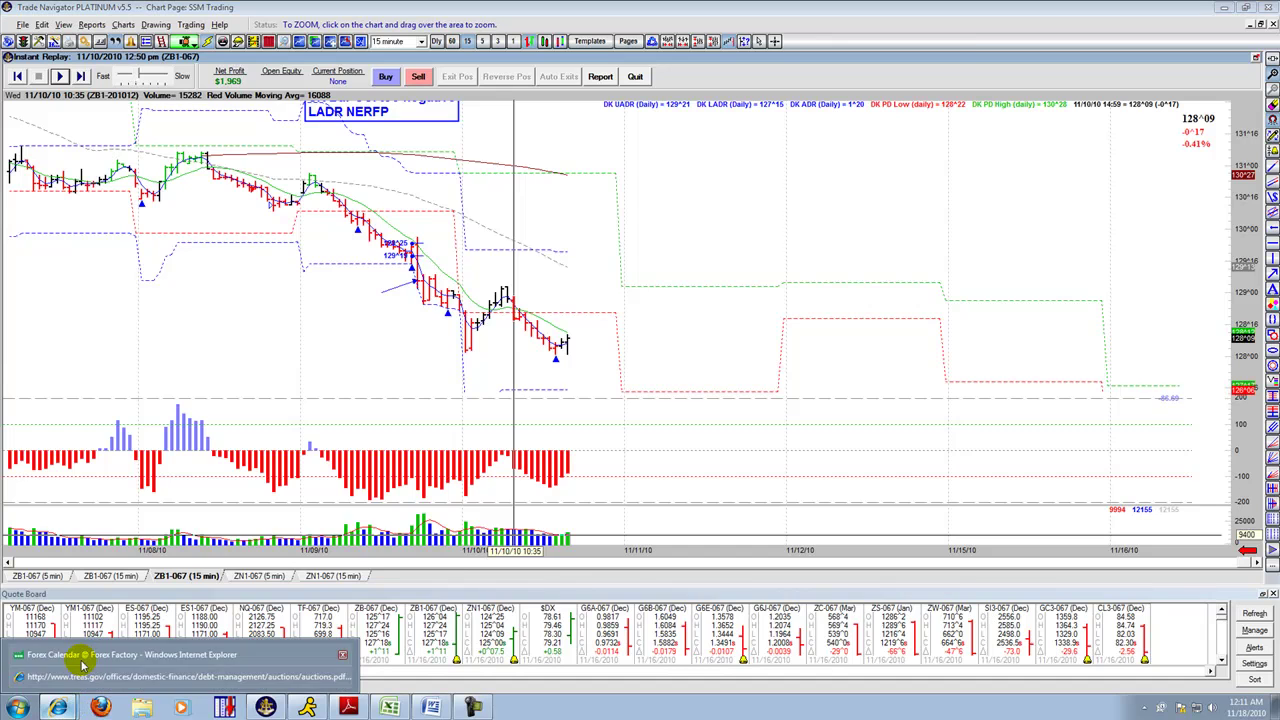
pyautogui.click(80, 655)
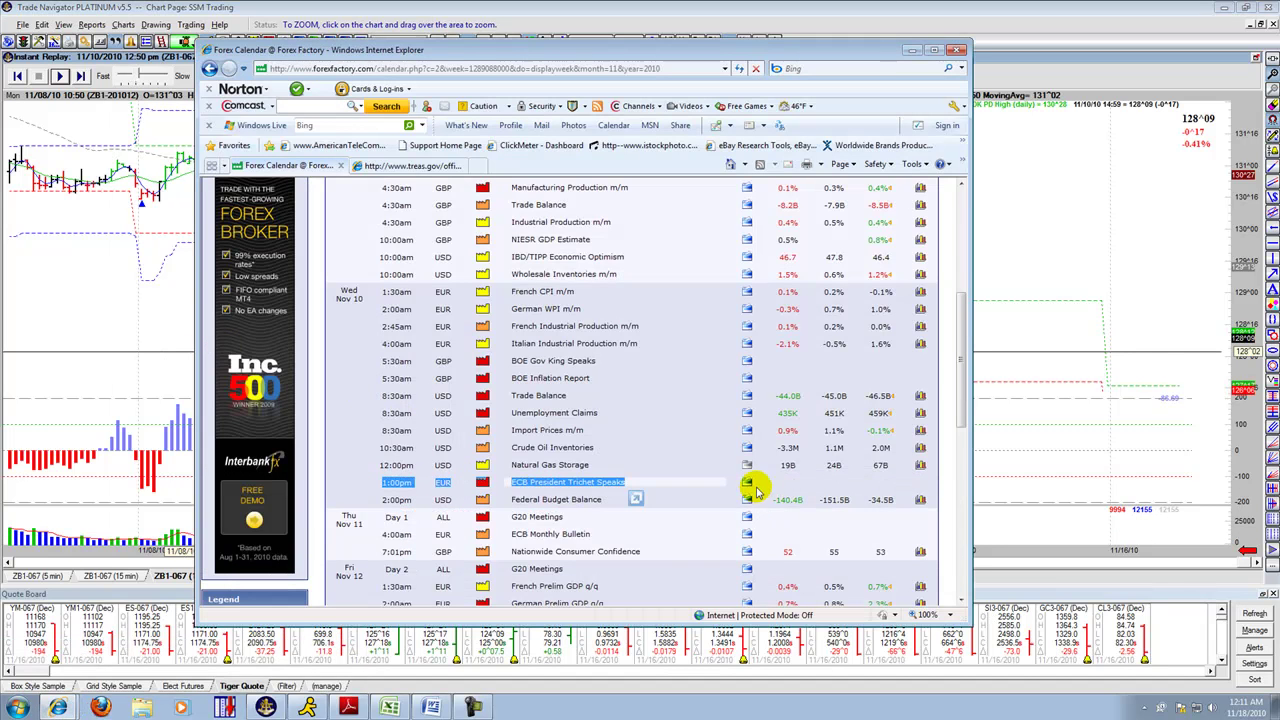
pyautogui.click(747, 484)
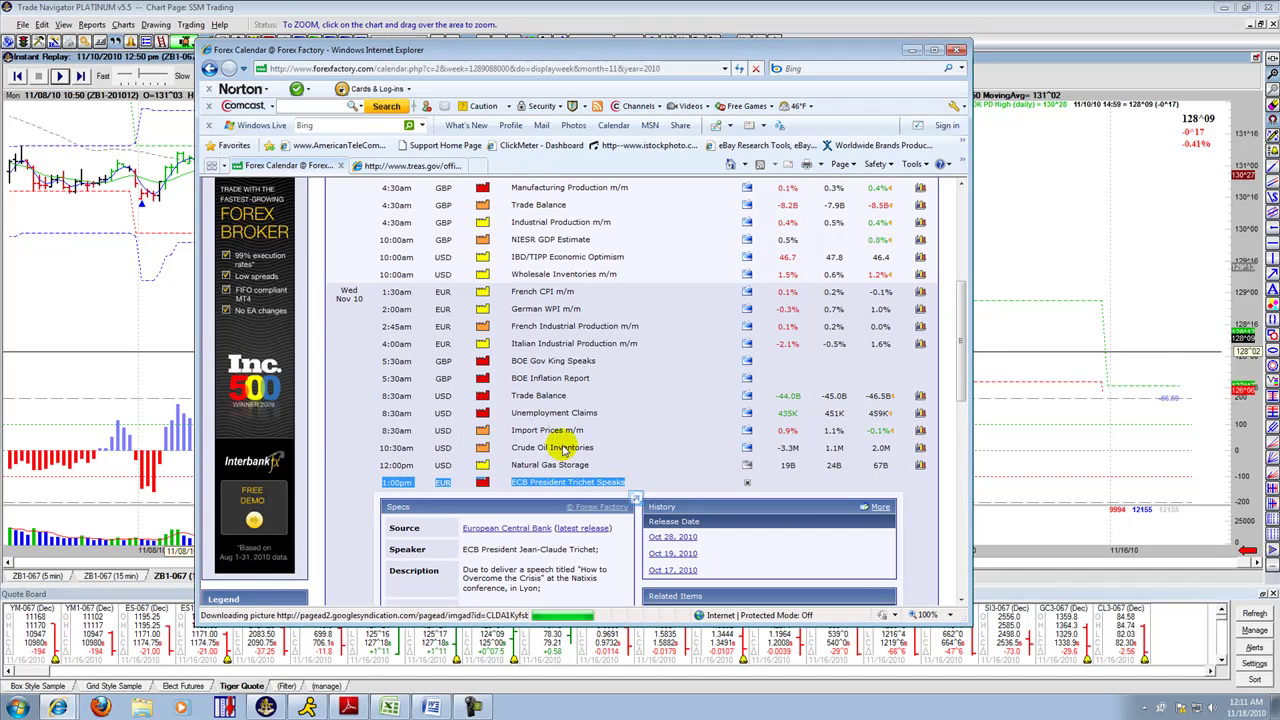
pyautogui.scroll(-2, 490, 548)
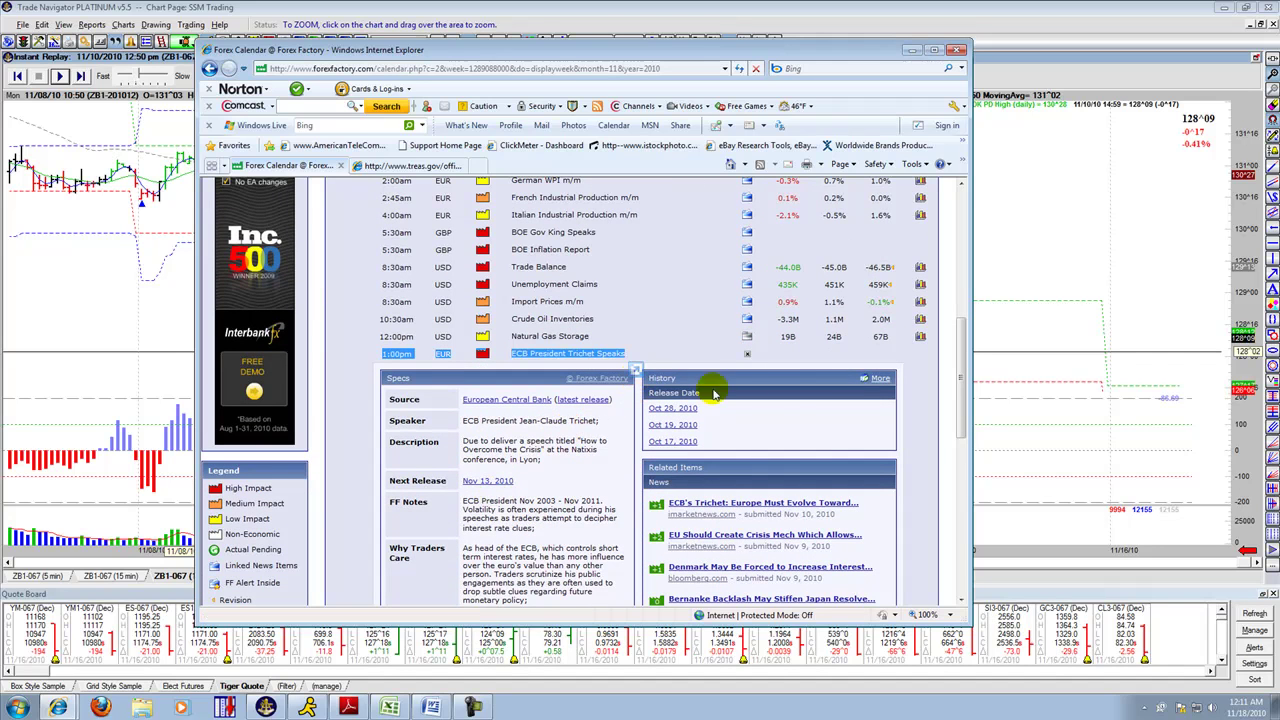
pyautogui.click(747, 355)
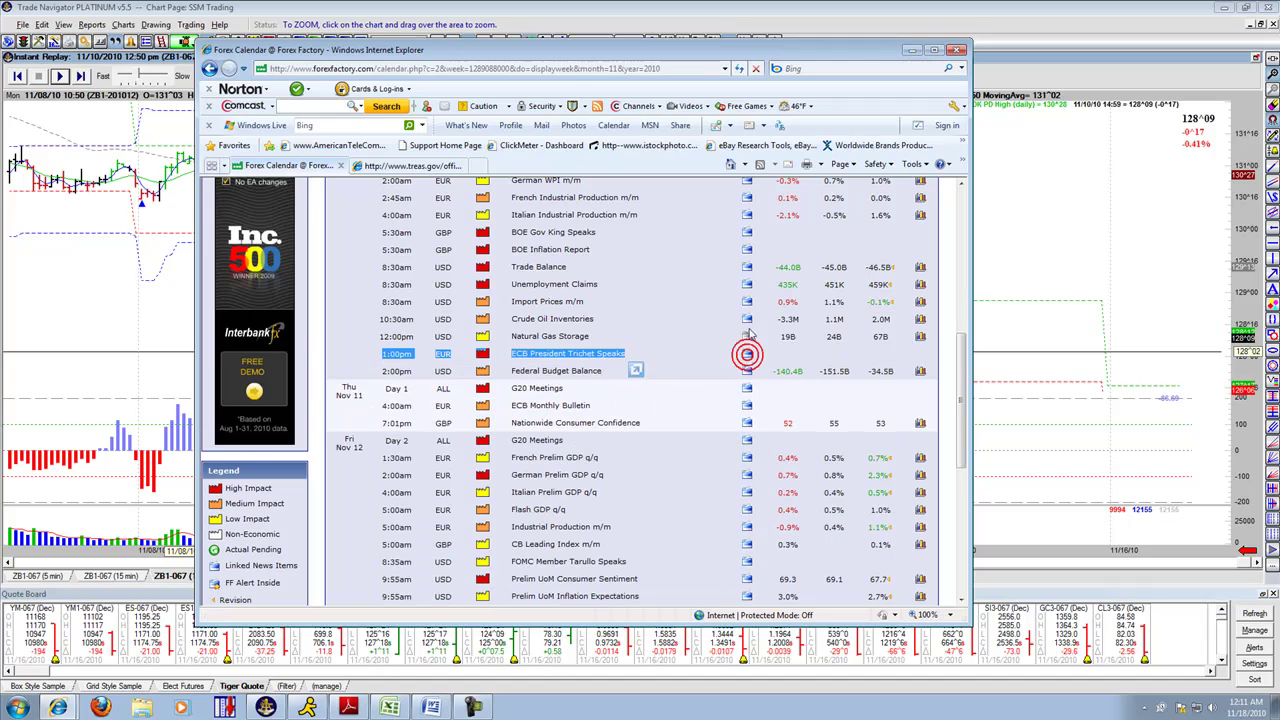
pyautogui.click(911, 49)
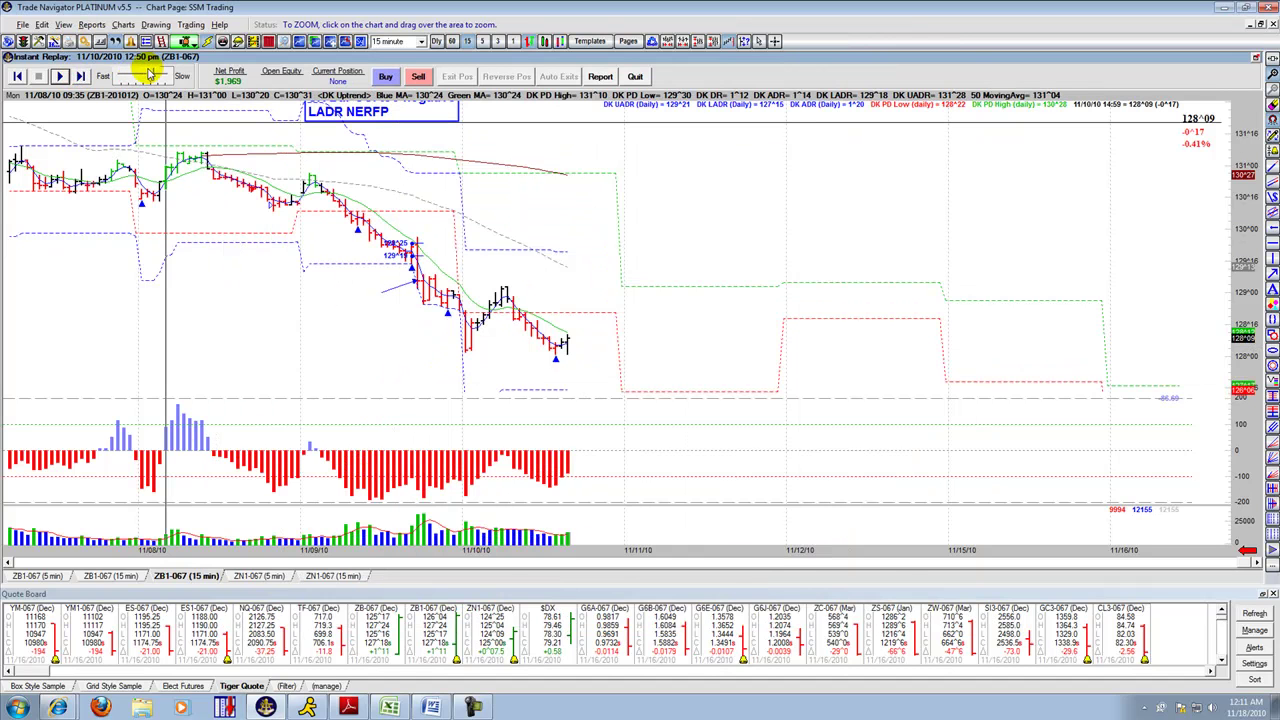
# Play the replay to 1:05 pm while compressing the chart's price scale, and stop it there
pyautogui.click(60, 77)
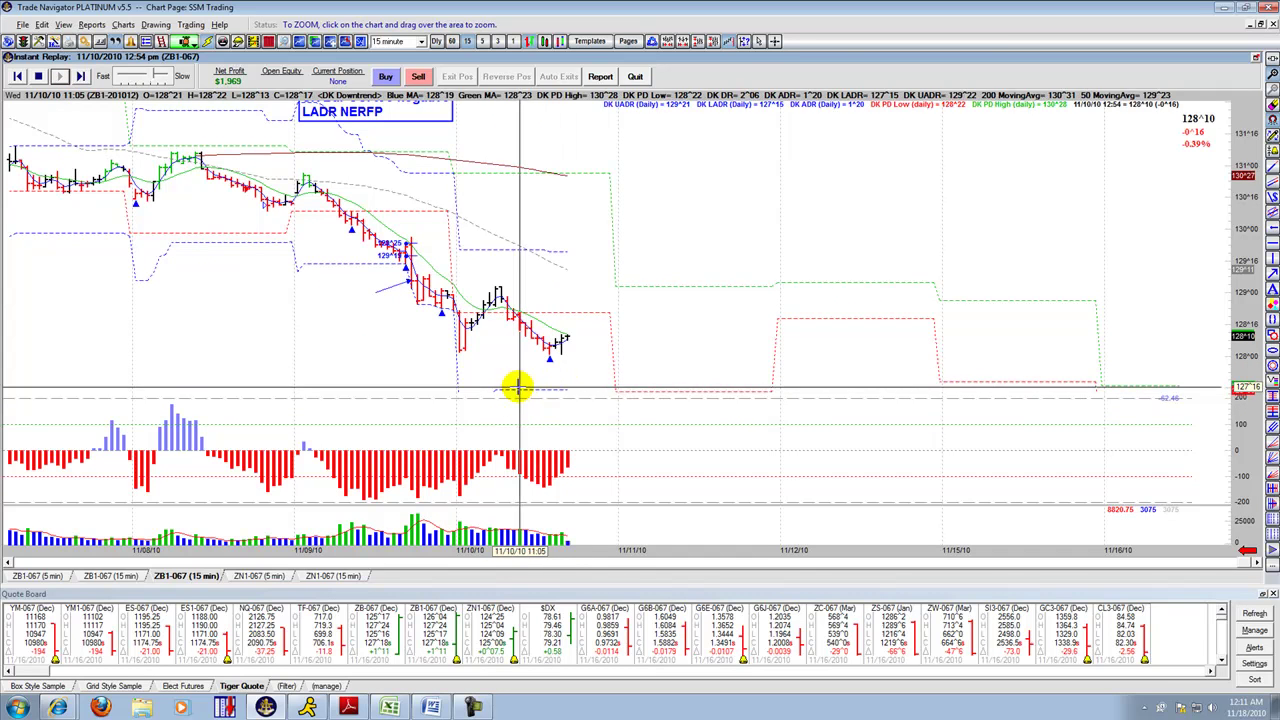
pyautogui.click(701, 42)
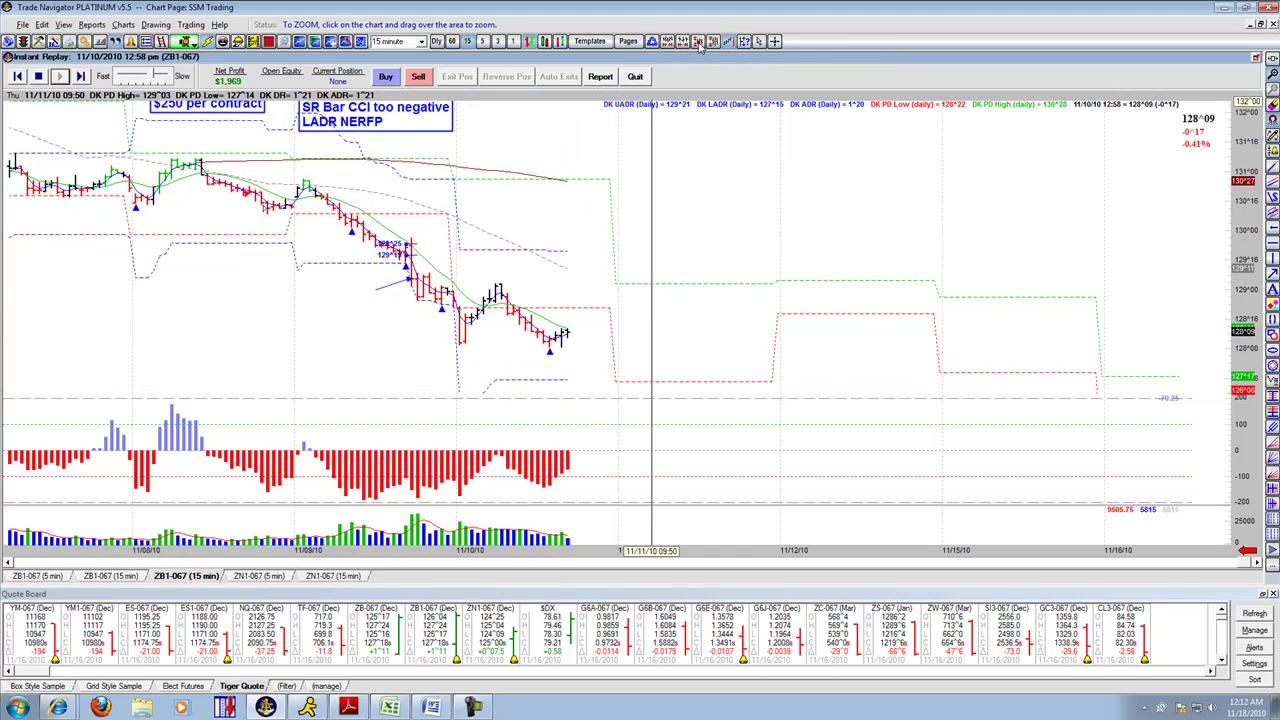
pyautogui.click(698, 42)
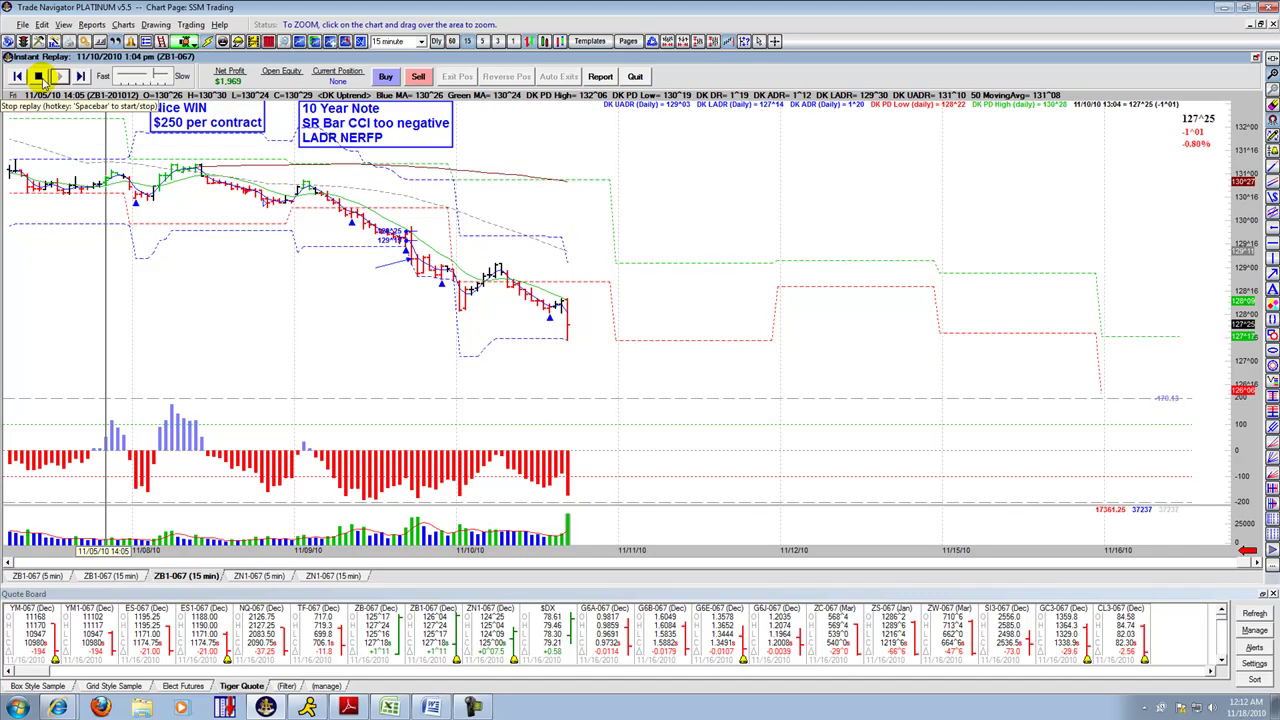
pyautogui.click(38, 77)
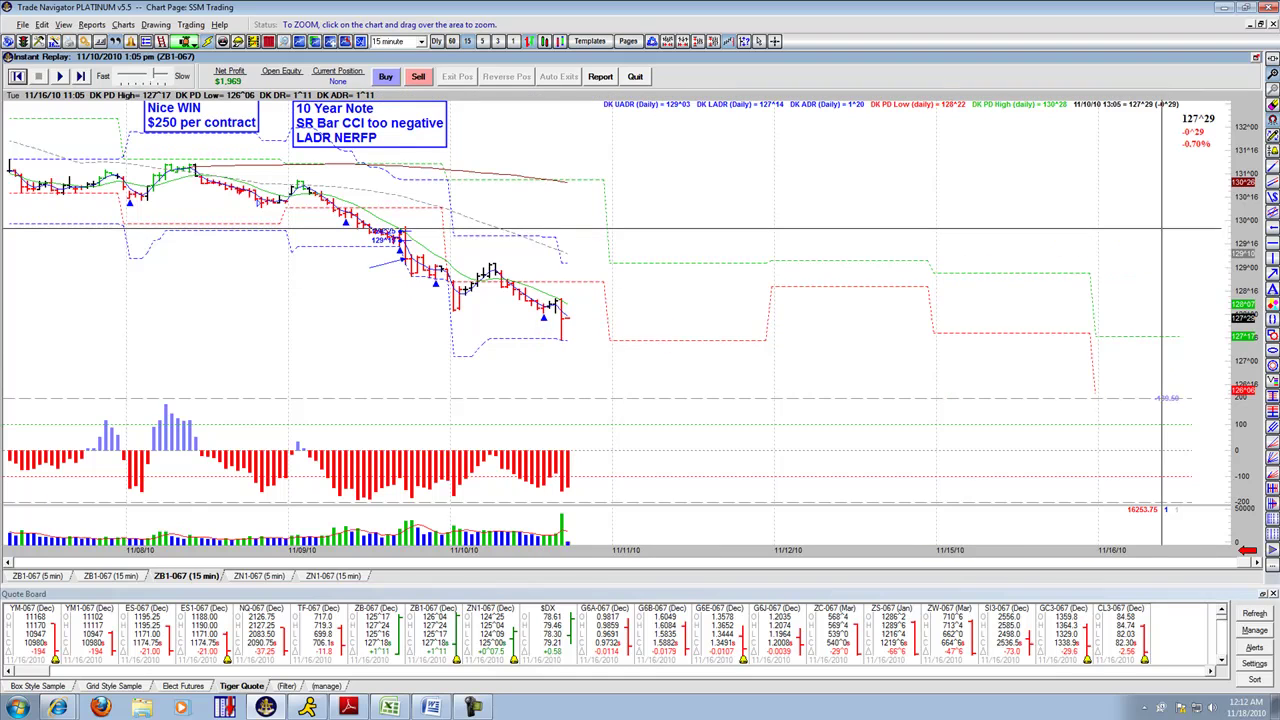
# Draw a short arrow pointing up at the low of the large red bar at 11/10/10 13:05
pyautogui.click(1270, 272)
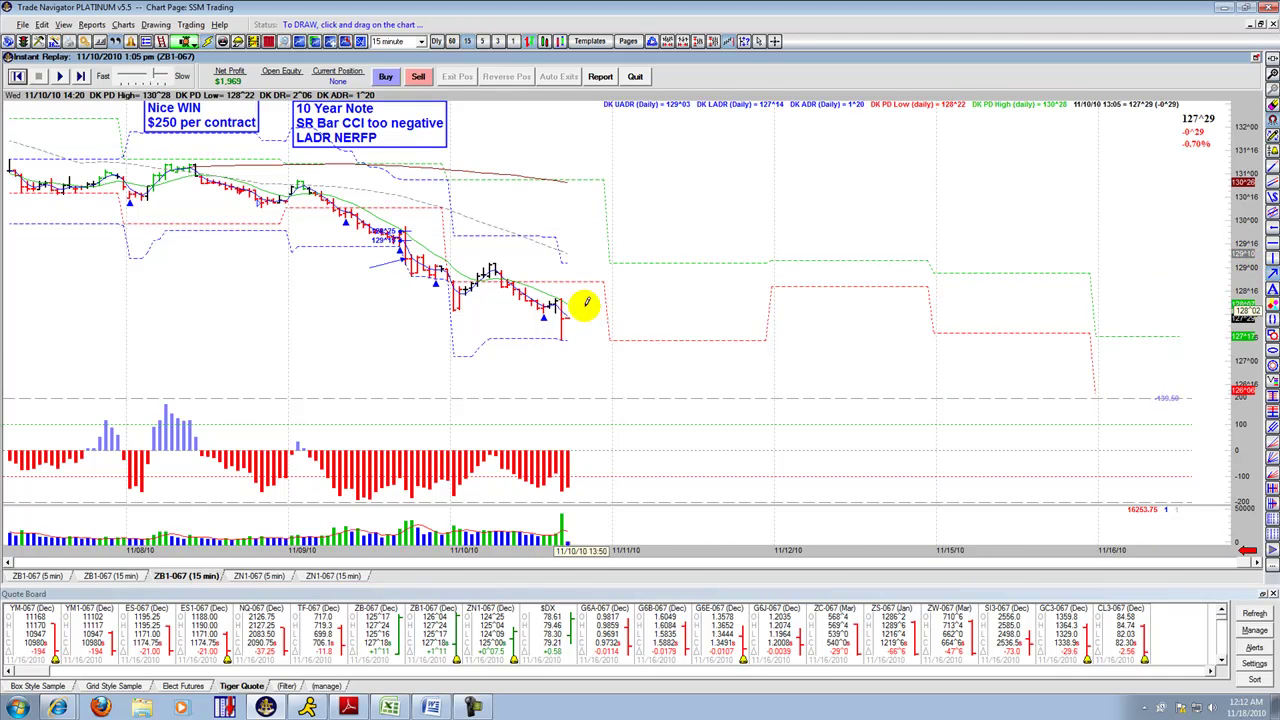
pyautogui.moveTo(535, 367); pyautogui.dragTo(552, 341)
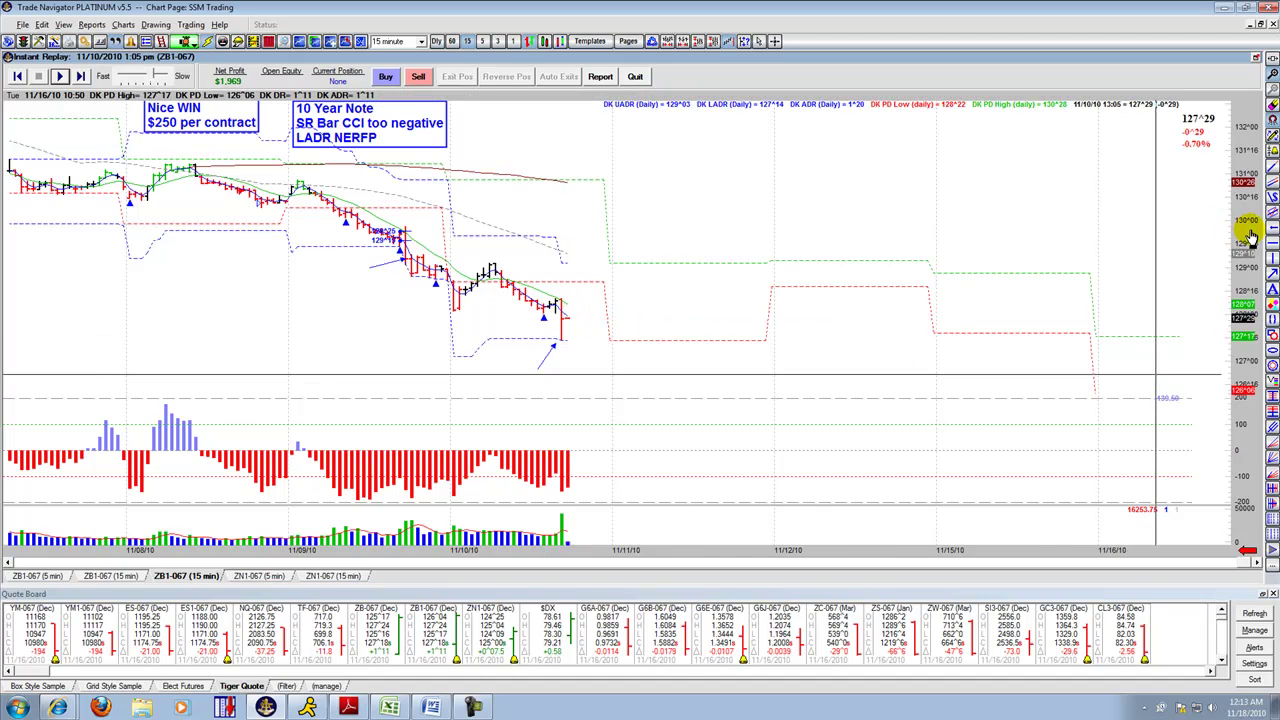
pyautogui.click(418, 77)
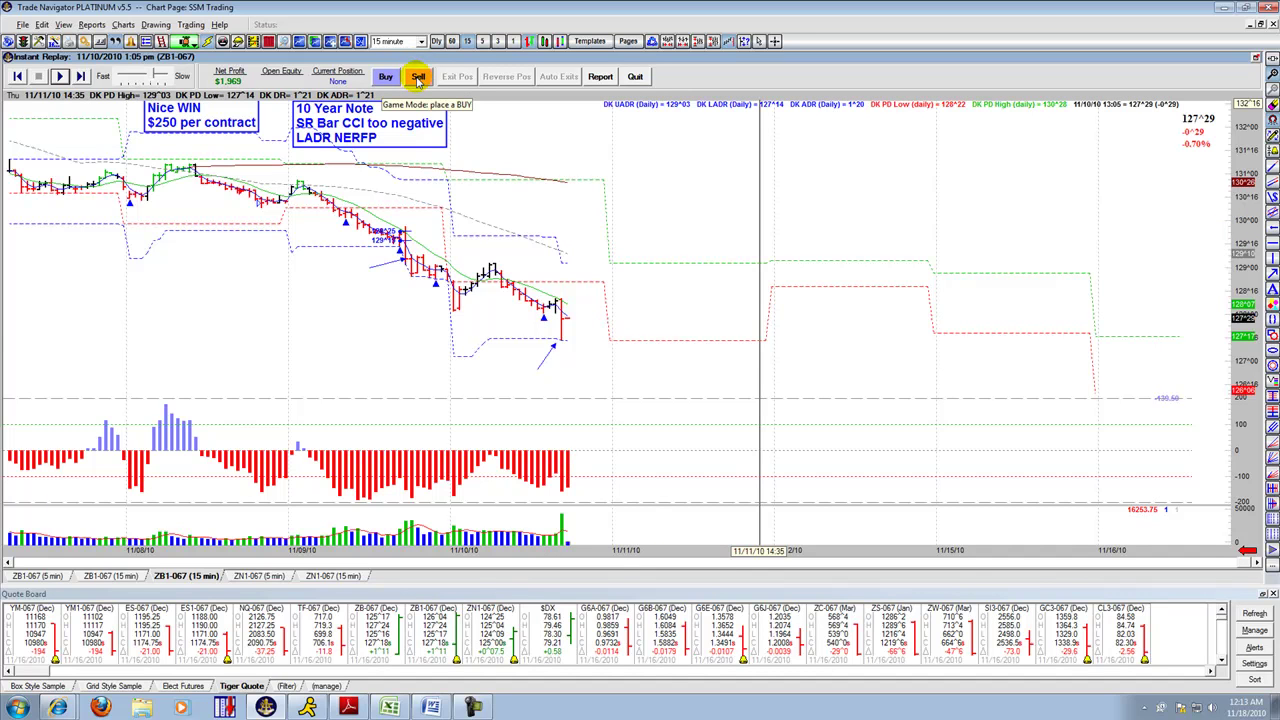
pyautogui.click(418, 77)
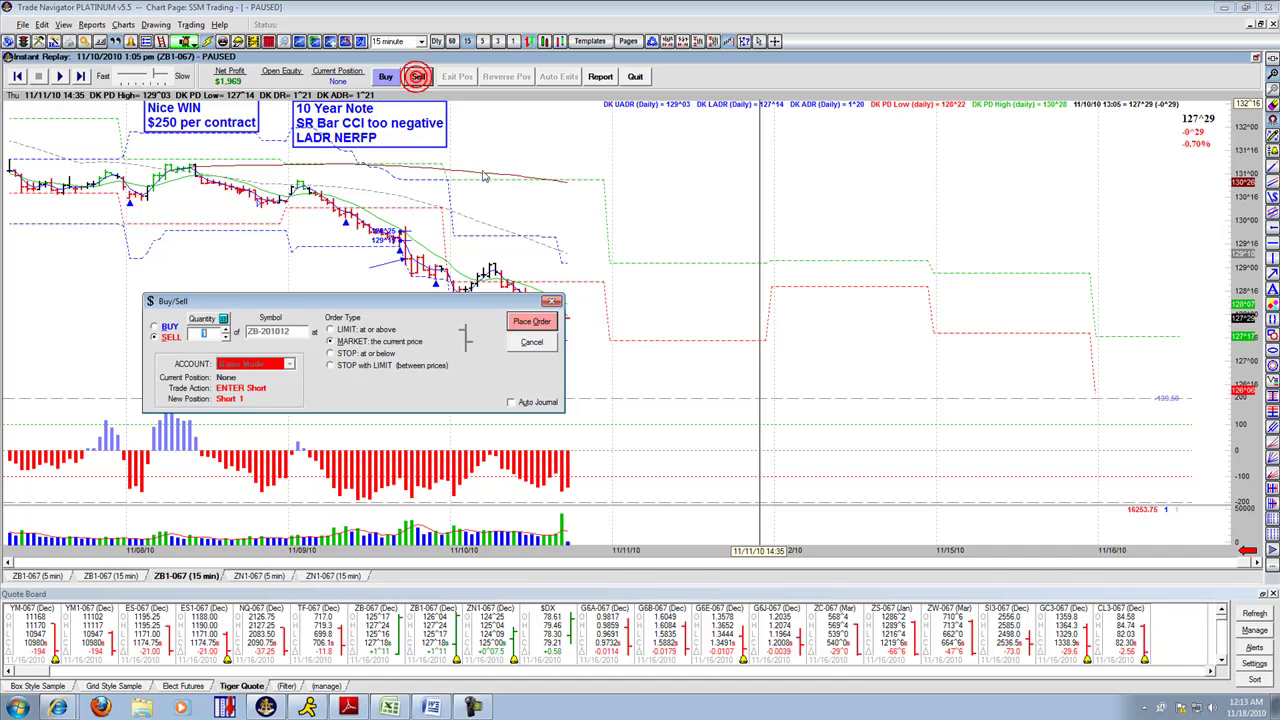
pyautogui.click(330, 354)
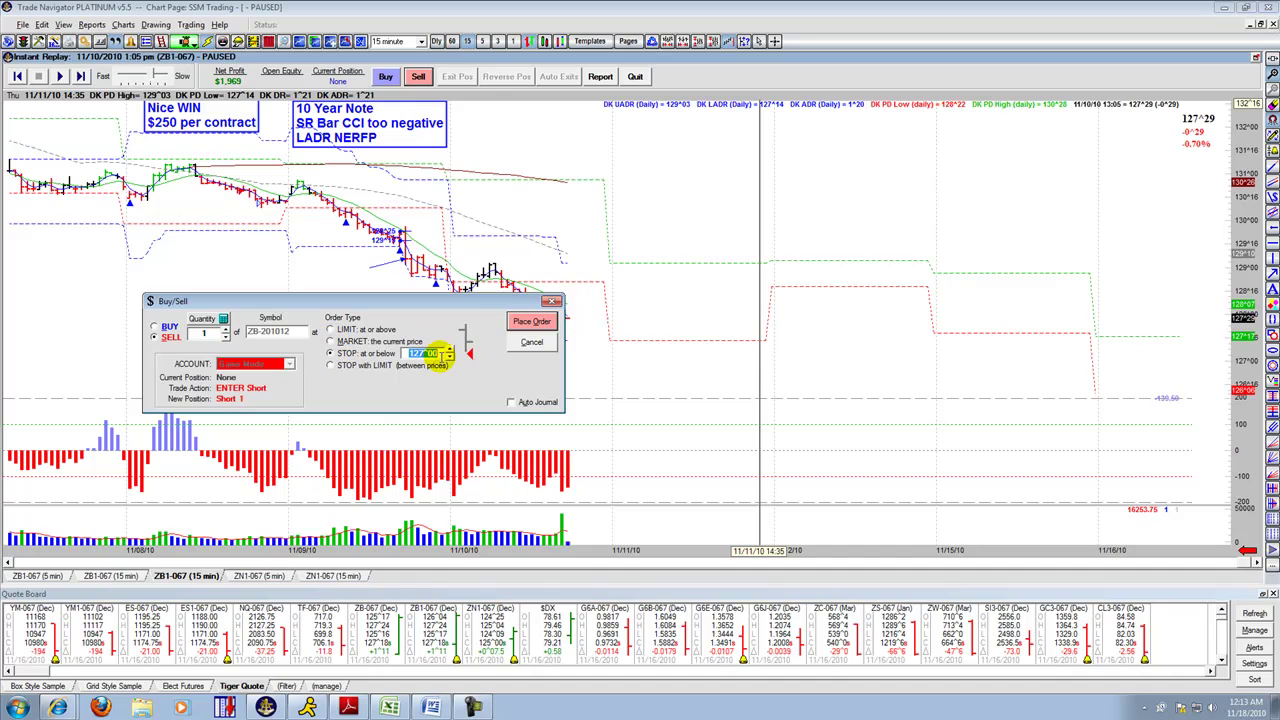
pyautogui.click(551, 302)
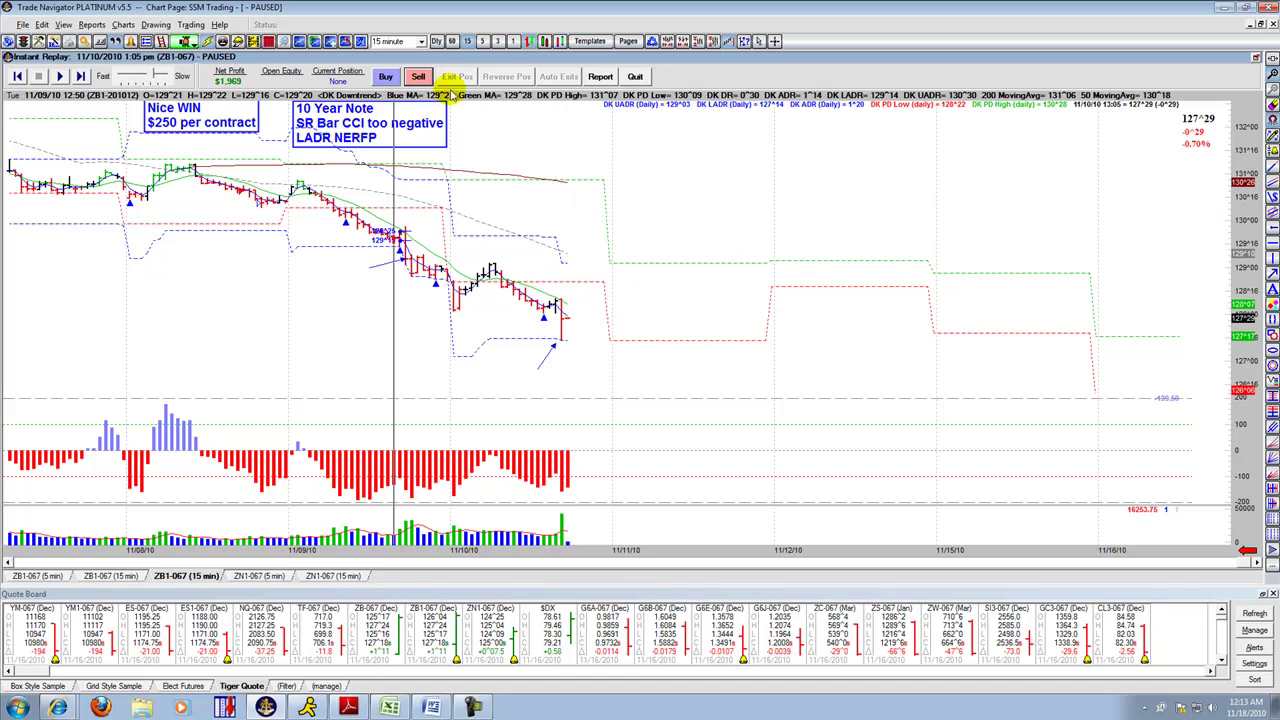
# Place a one-contract sell stop order on ZB-201012 and move its price to 127^28 on the chart
pyautogui.click(418, 78)
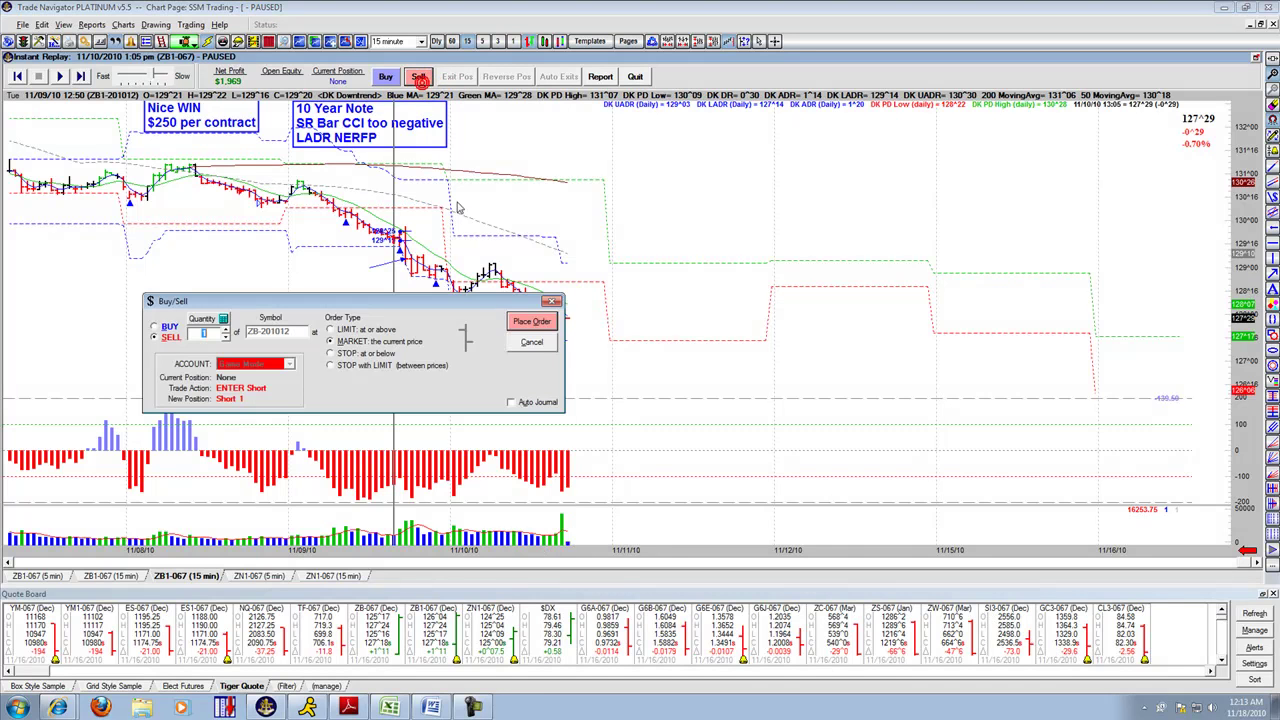
pyautogui.click(331, 354)
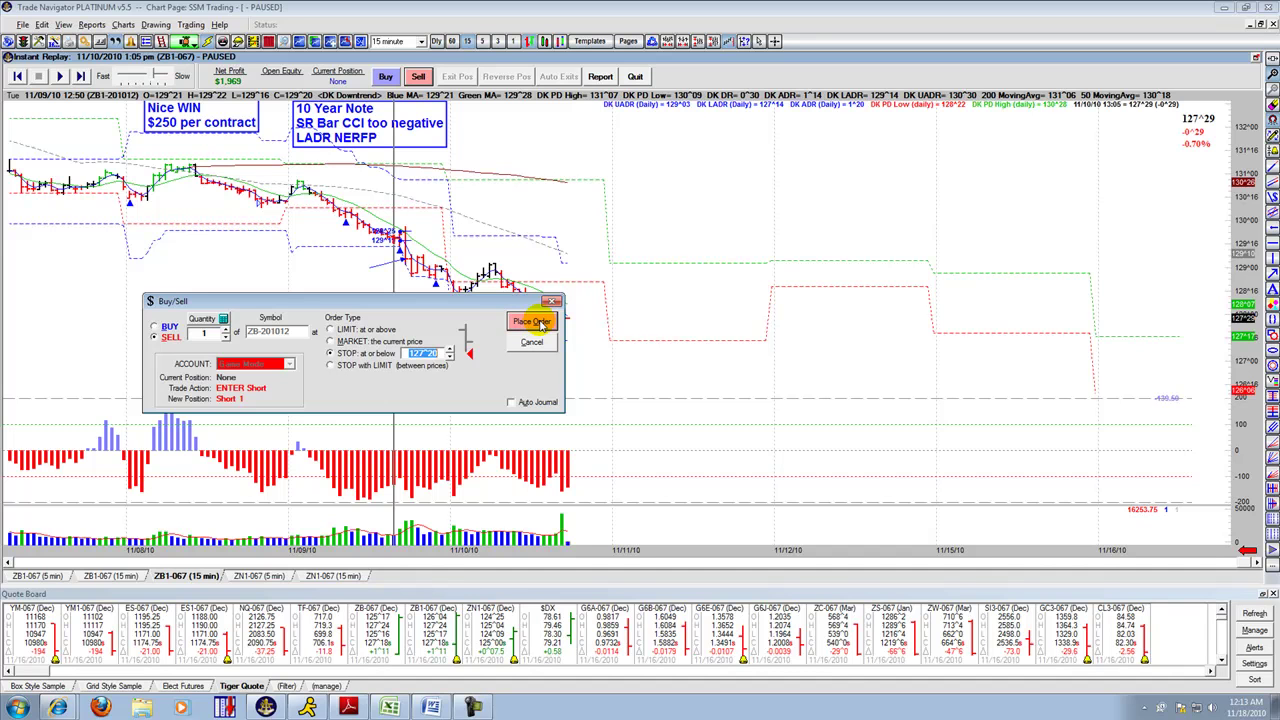
pyautogui.click(533, 321)
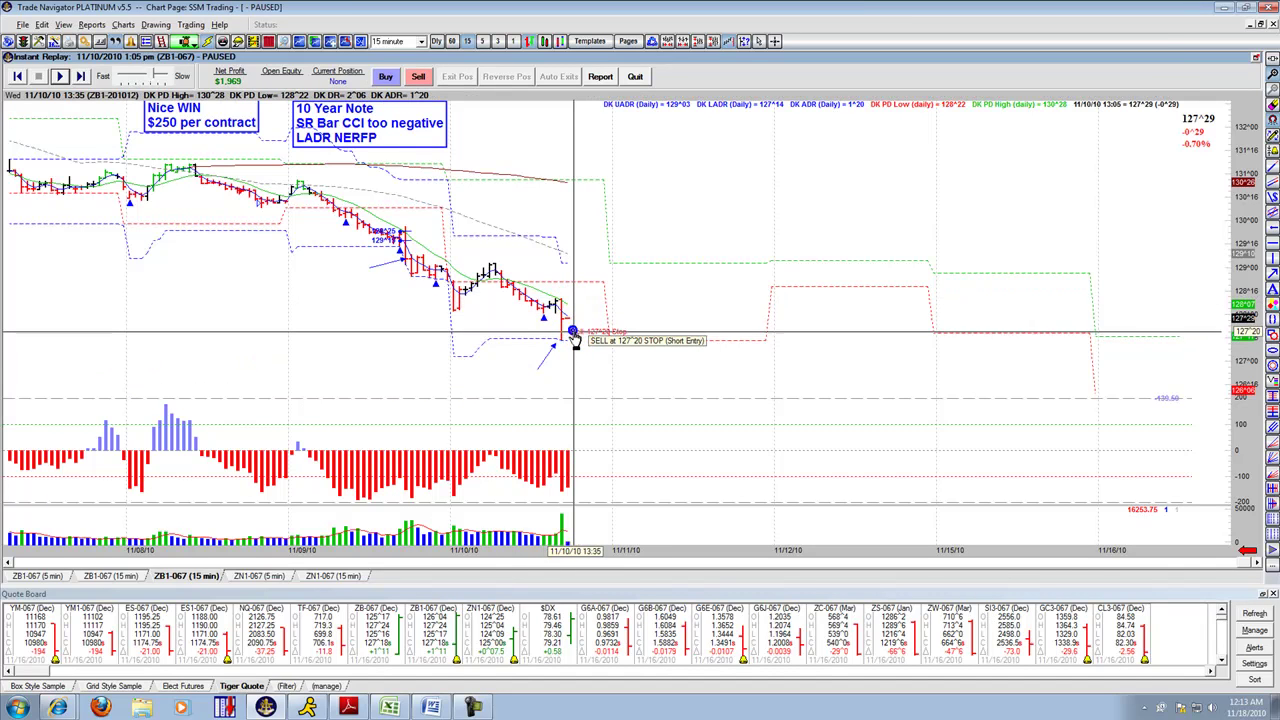
pyautogui.press('space')
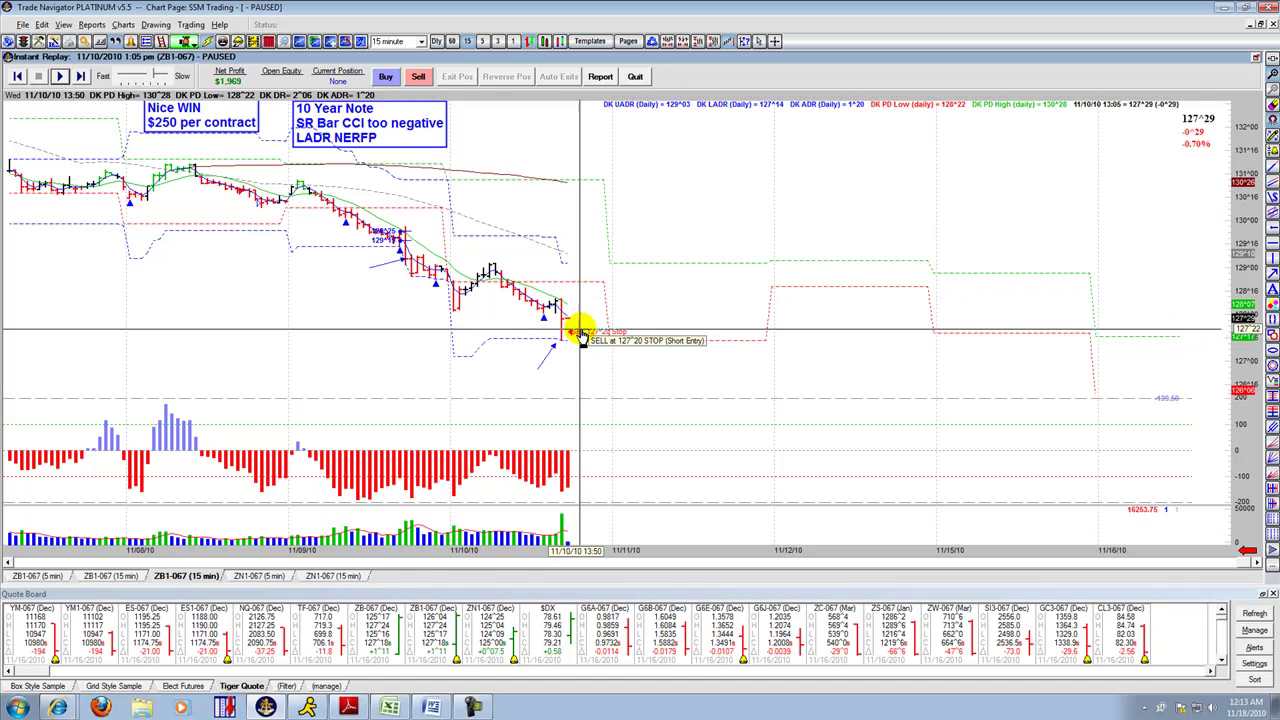
pyautogui.moveTo(577, 338)
pyautogui.mouseDown()
pyautogui.moveTo(571, 249)
pyautogui.moveTo(573, 325)
pyautogui.moveTo(591, 324)
pyautogui.moveTo(562, 334)
pyautogui.mouseUp()
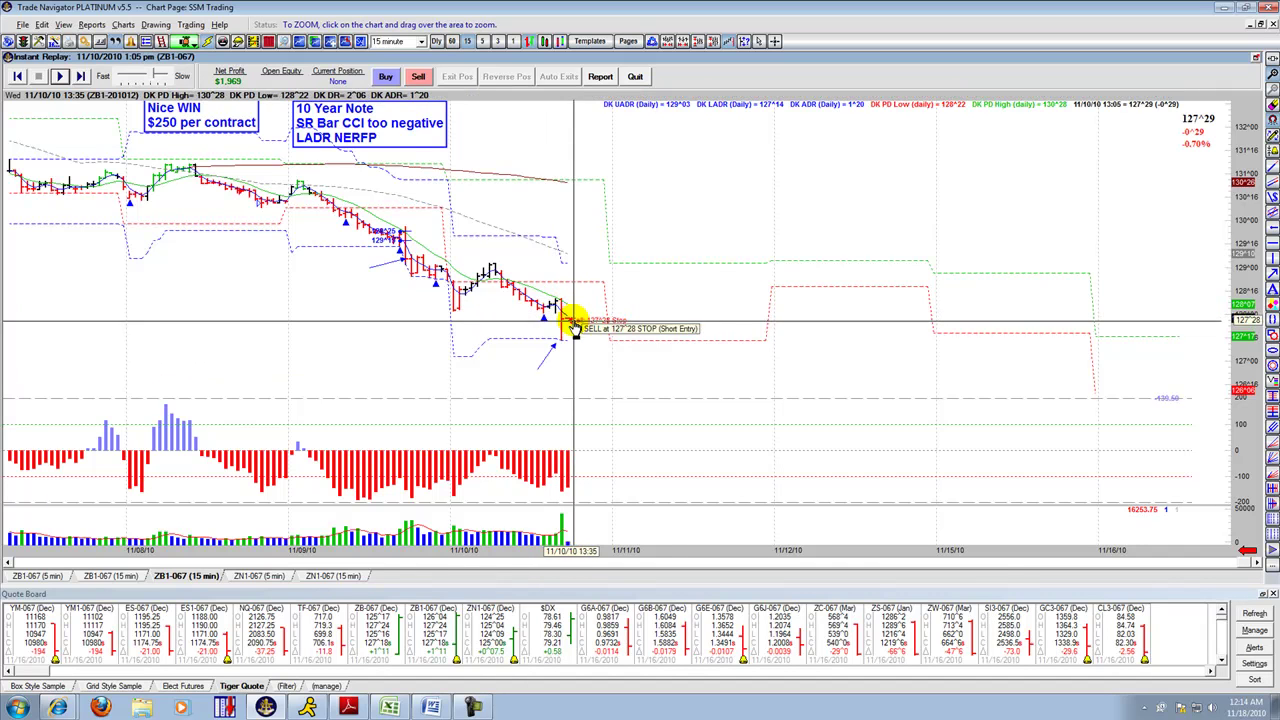
# Adjust the arrow so its tip touches the low of the 13:05 bar
pyautogui.moveTo(557, 342); pyautogui.dragTo(557, 341)
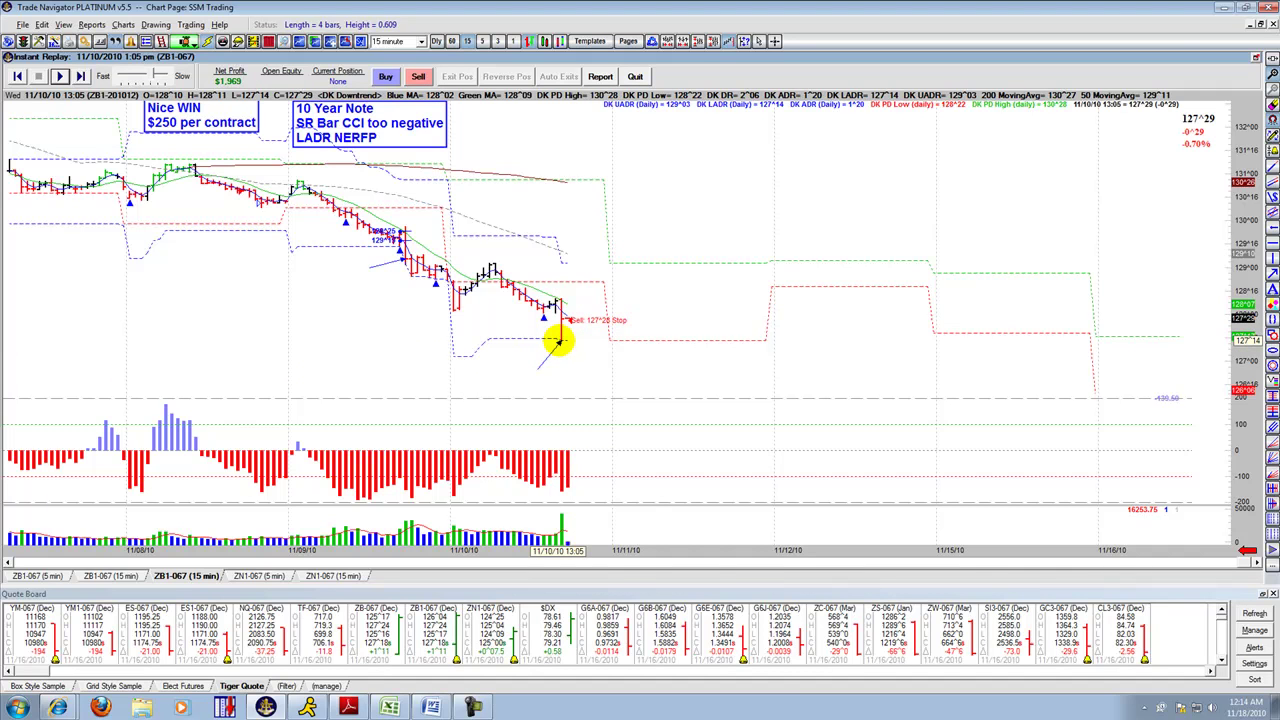
pyautogui.moveTo(557, 341); pyautogui.dragTo(551, 345)
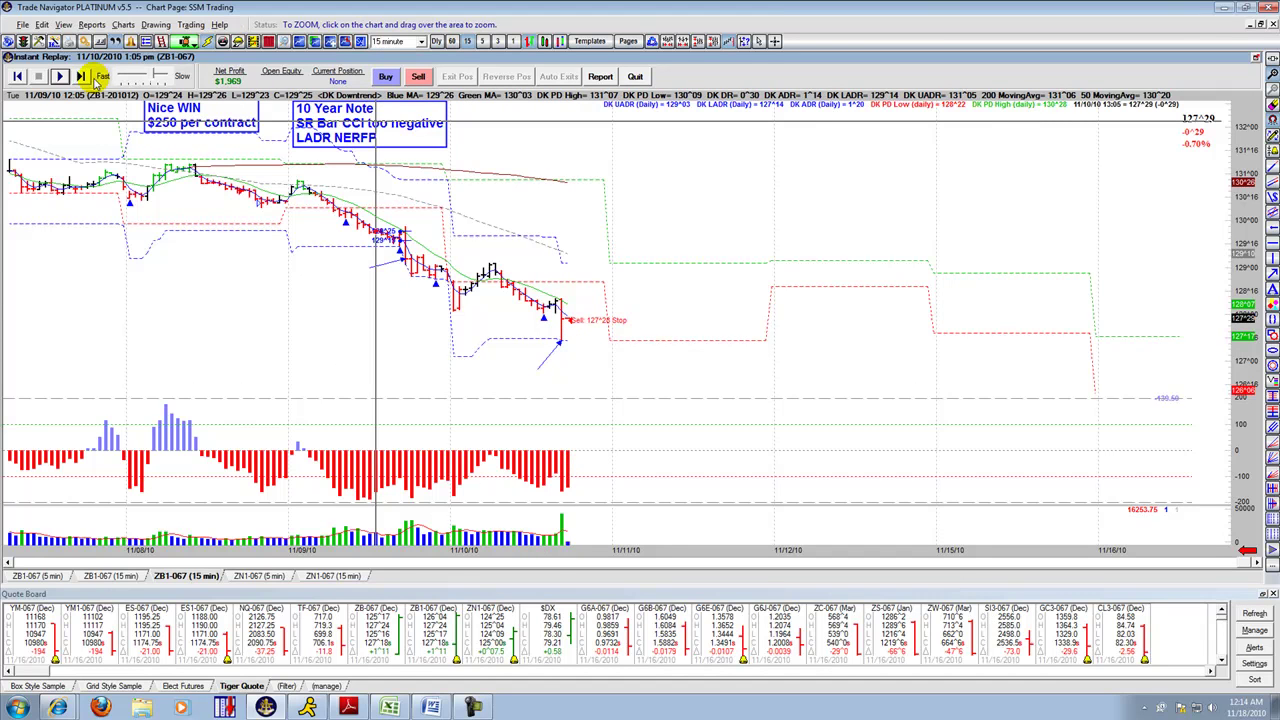
# Play the replay to 1:10 pm, stop it, and exit the short position
pyautogui.click(58, 76)
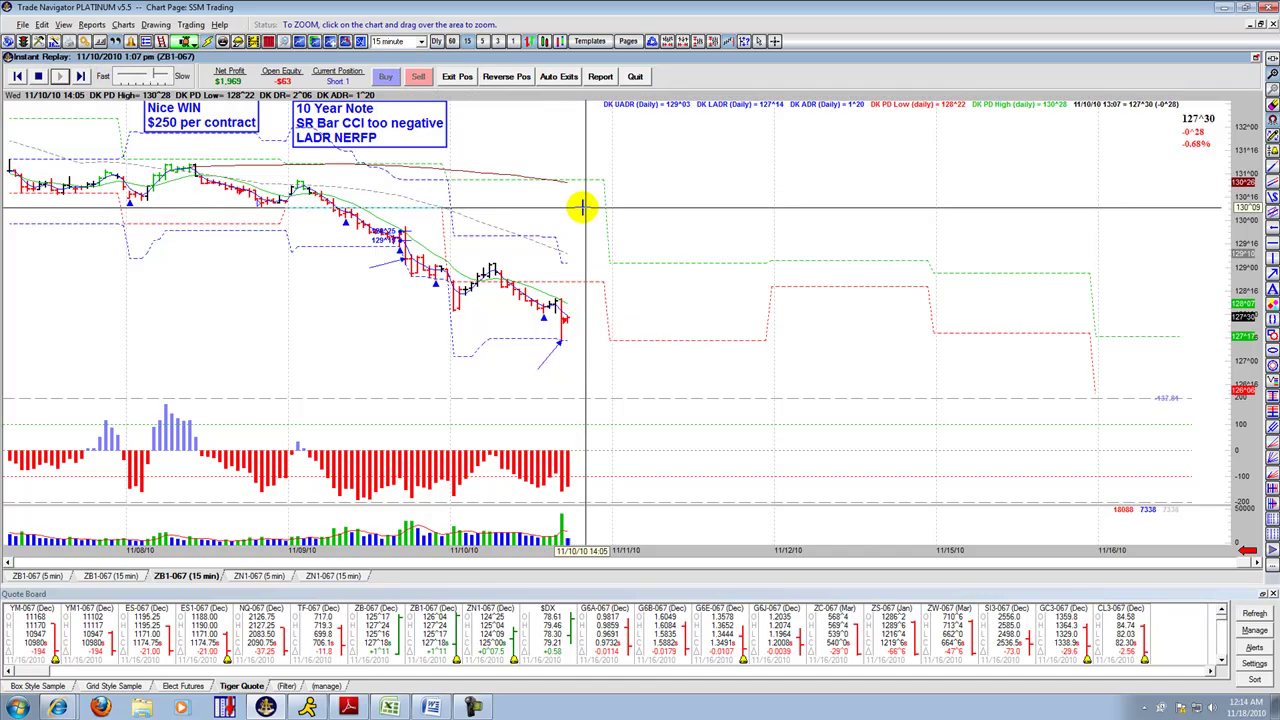
pyautogui.click(38, 77)
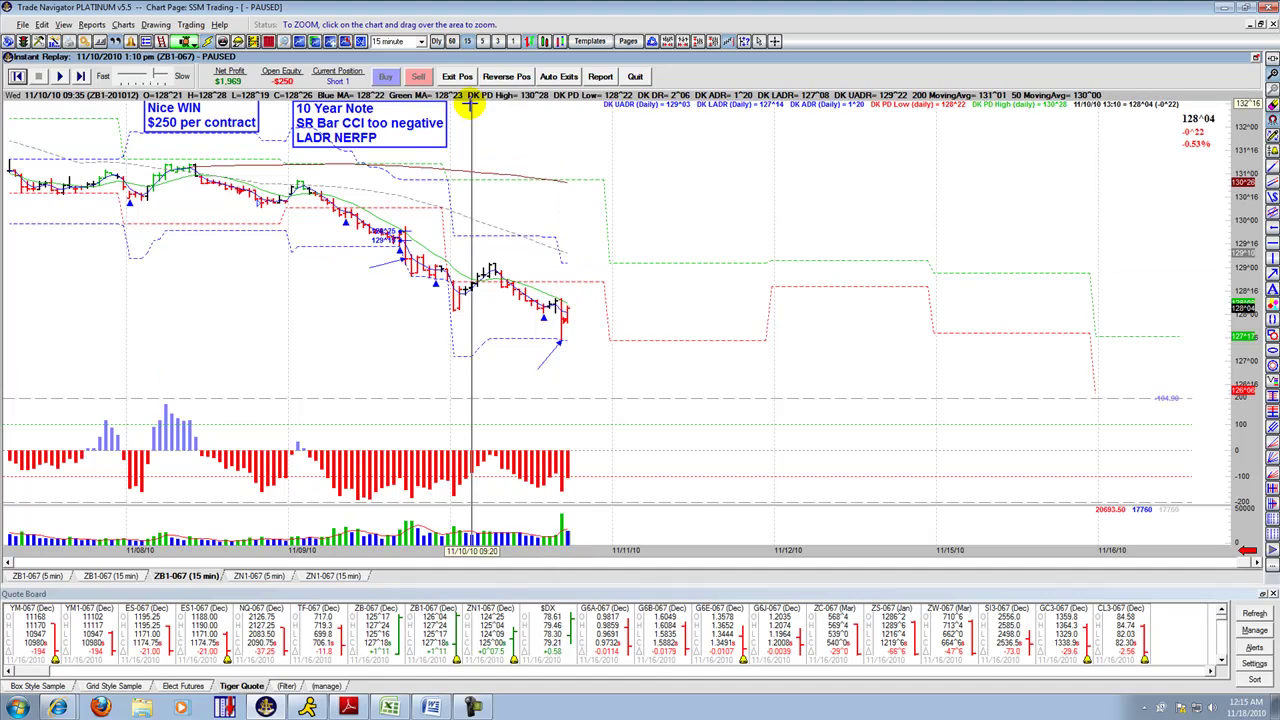
pyautogui.click(457, 76)
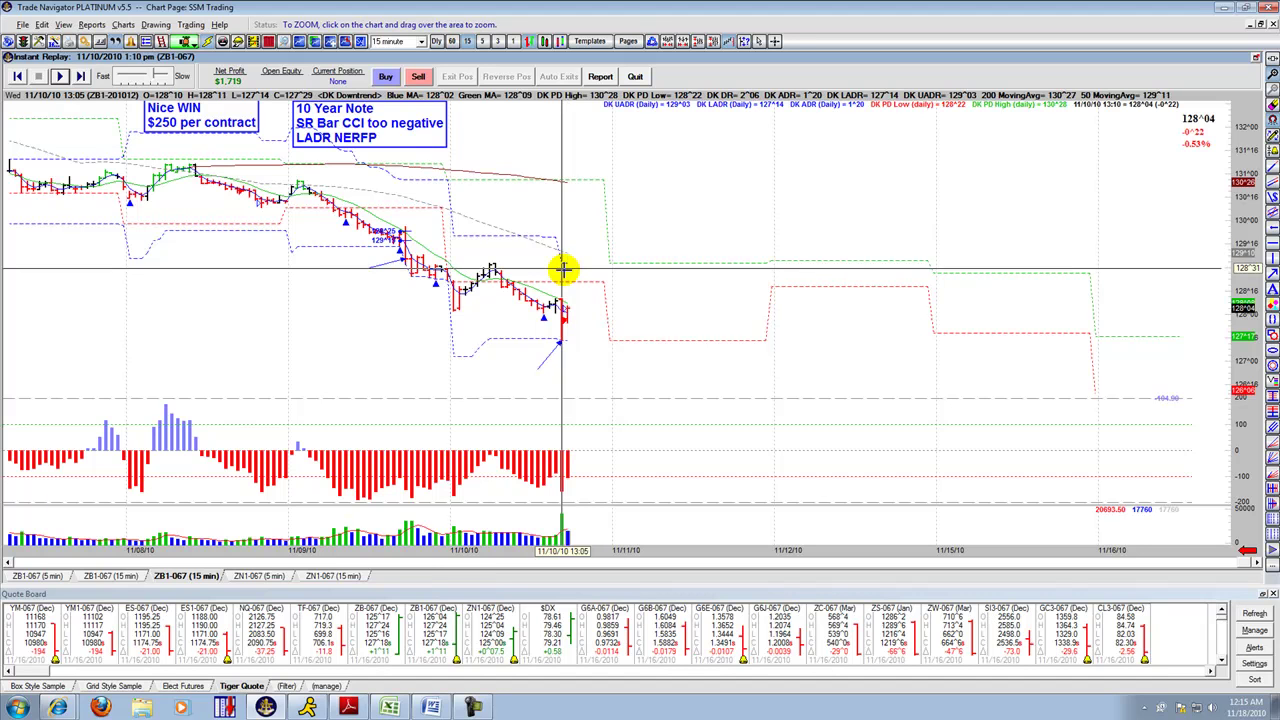
# Try to switch the replay chart to a shorter bar period, and dismiss the resulting message
pyautogui.click(482, 42)
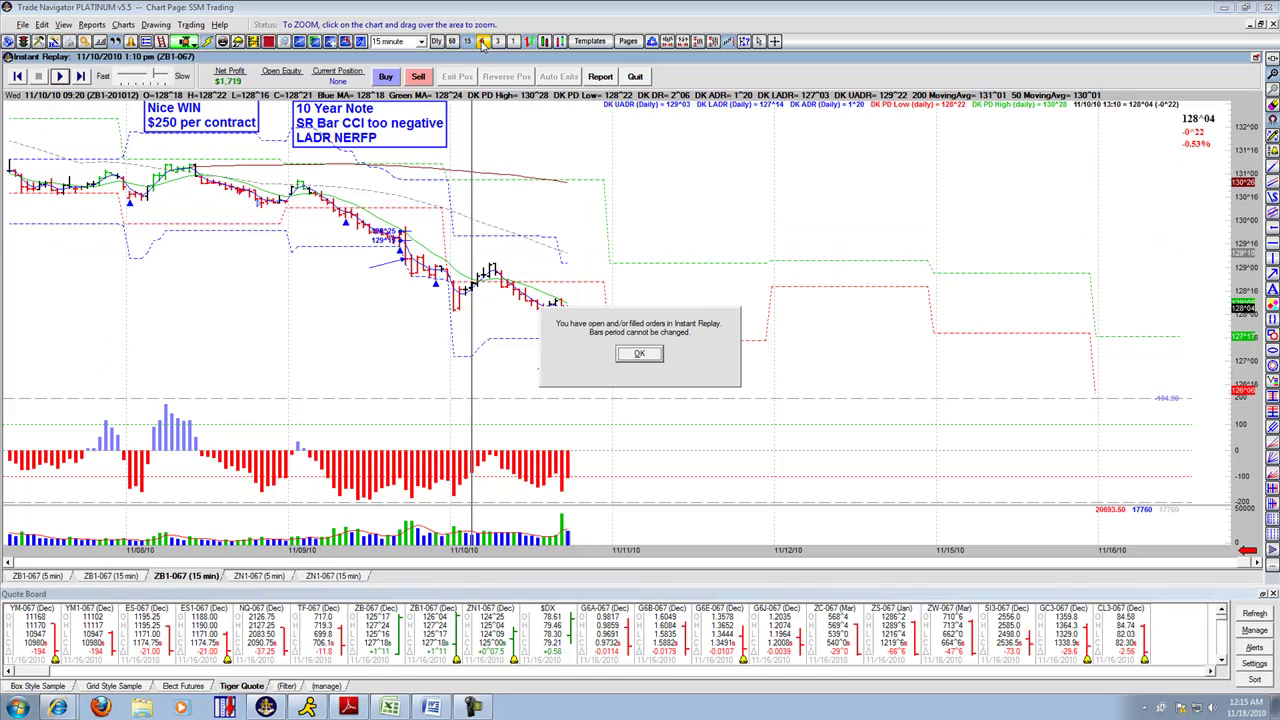
pyautogui.click(639, 356)
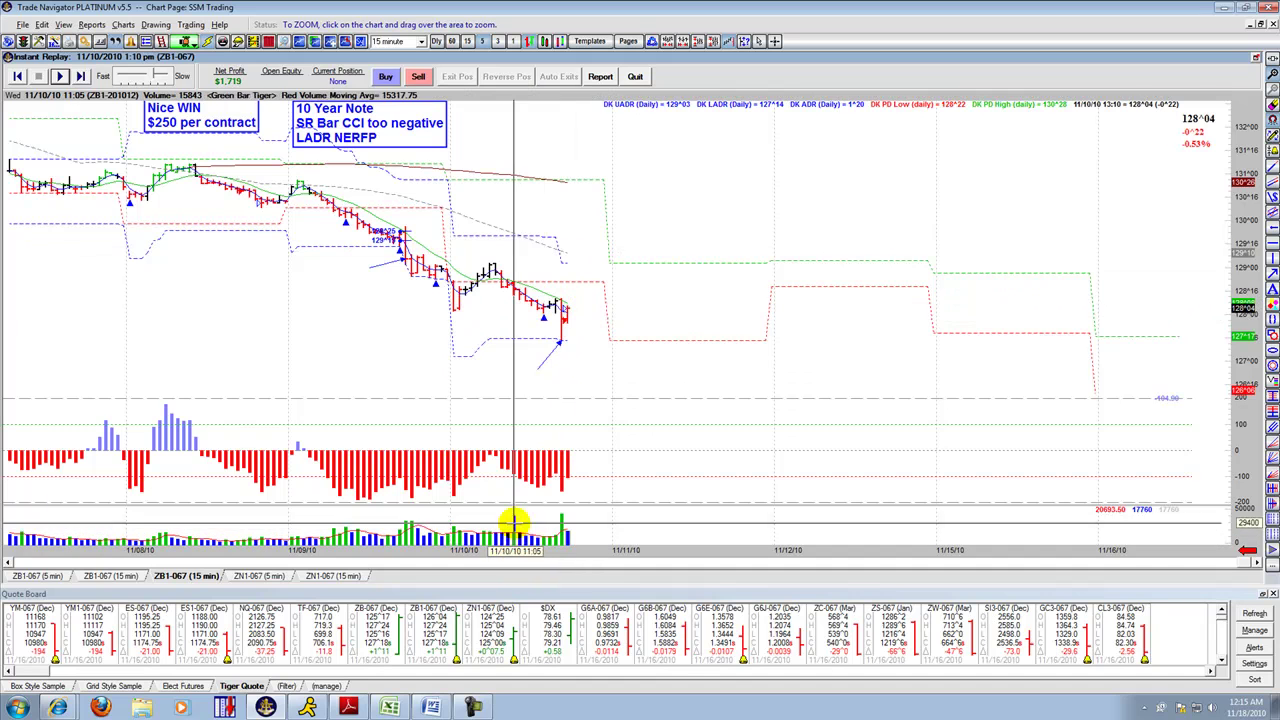
pyautogui.moveTo(563, 312)
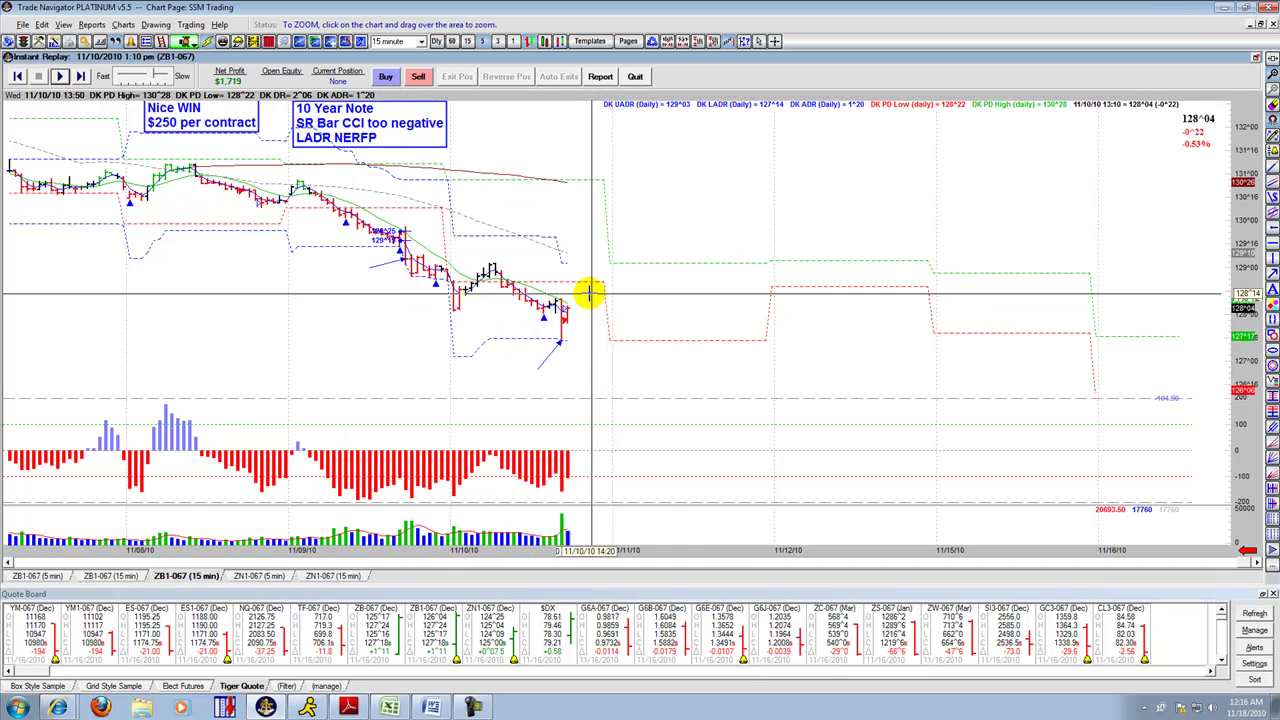
# Play the replay on to 1:35 pm and stop it
pyautogui.click(59, 76)
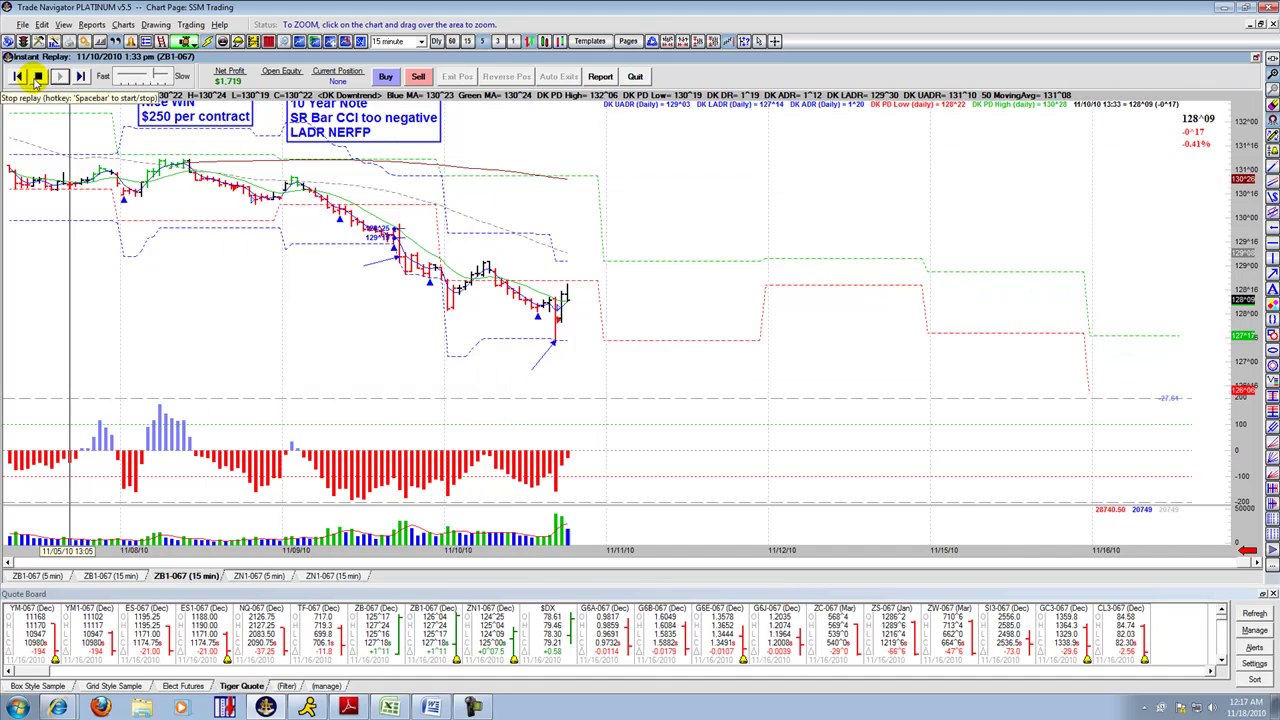
pyautogui.click(37, 77)
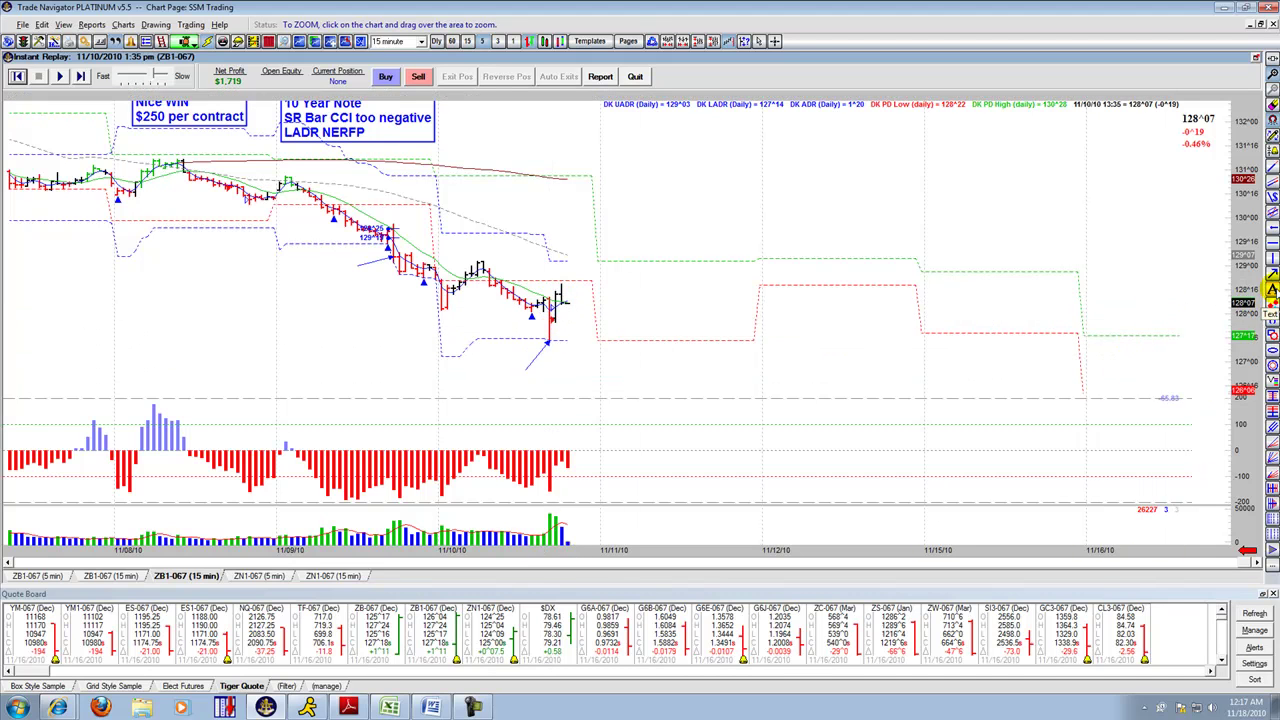
# Add a text note above the 11/10 10:20 bar with three lines: "NERFP!!!", "Already RUN" and "LADR"
pyautogui.click(1272, 290)
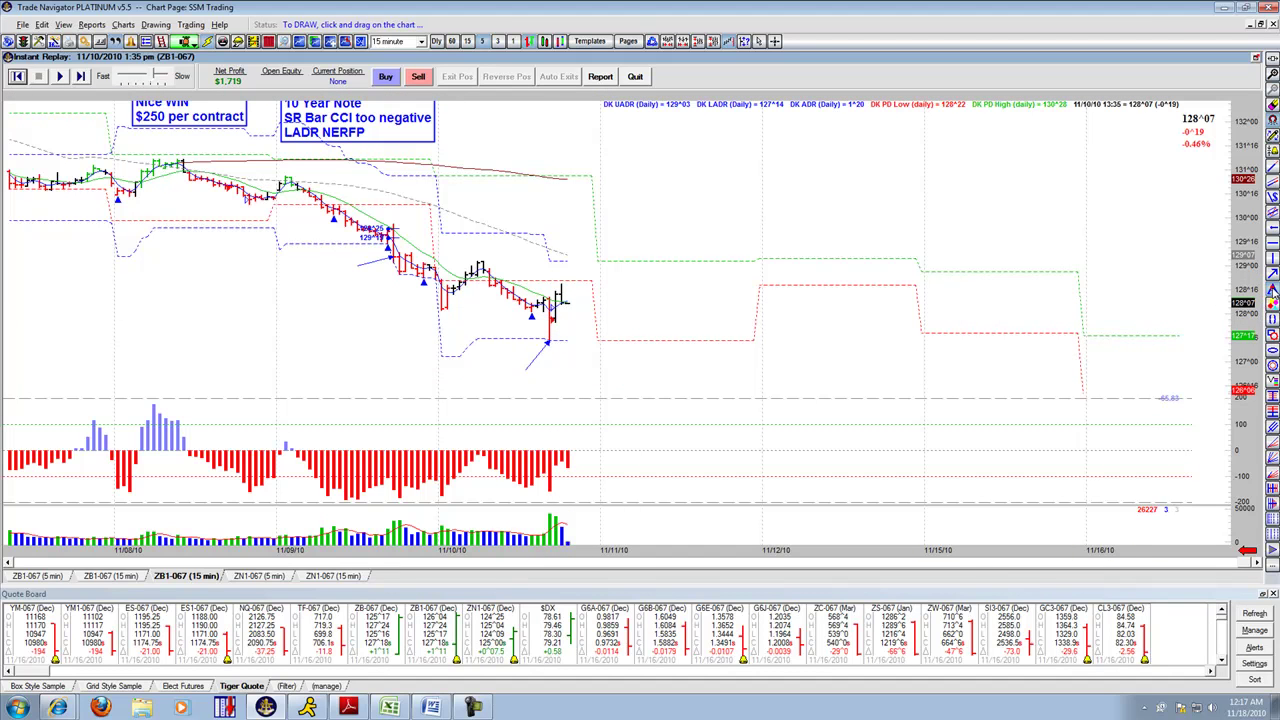
pyautogui.click(488, 198)
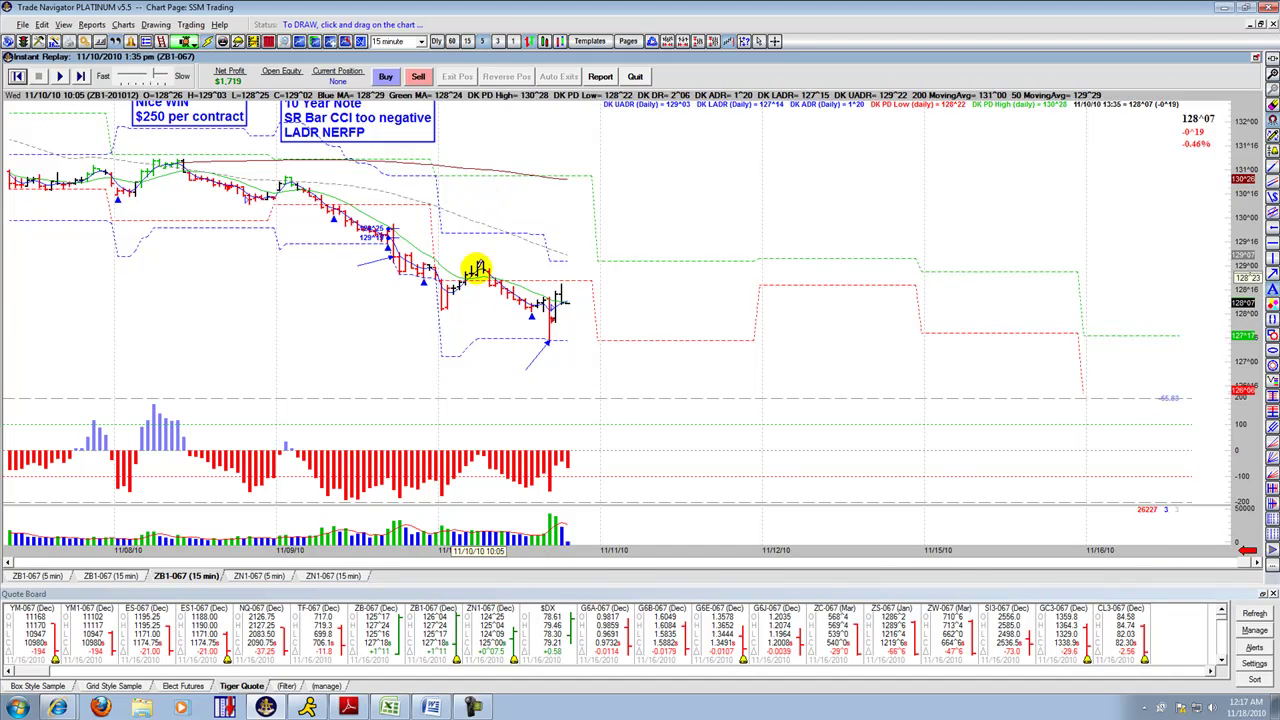
pyautogui.click(482, 202)
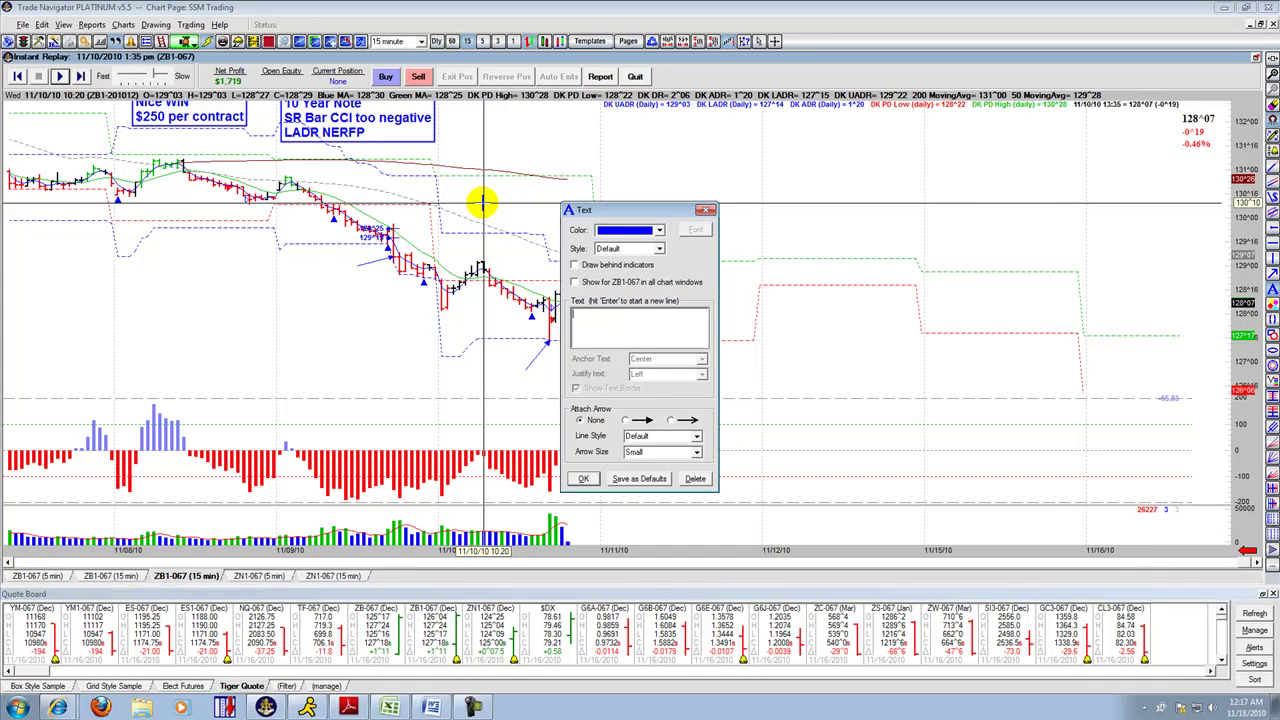
pyautogui.write('NER')
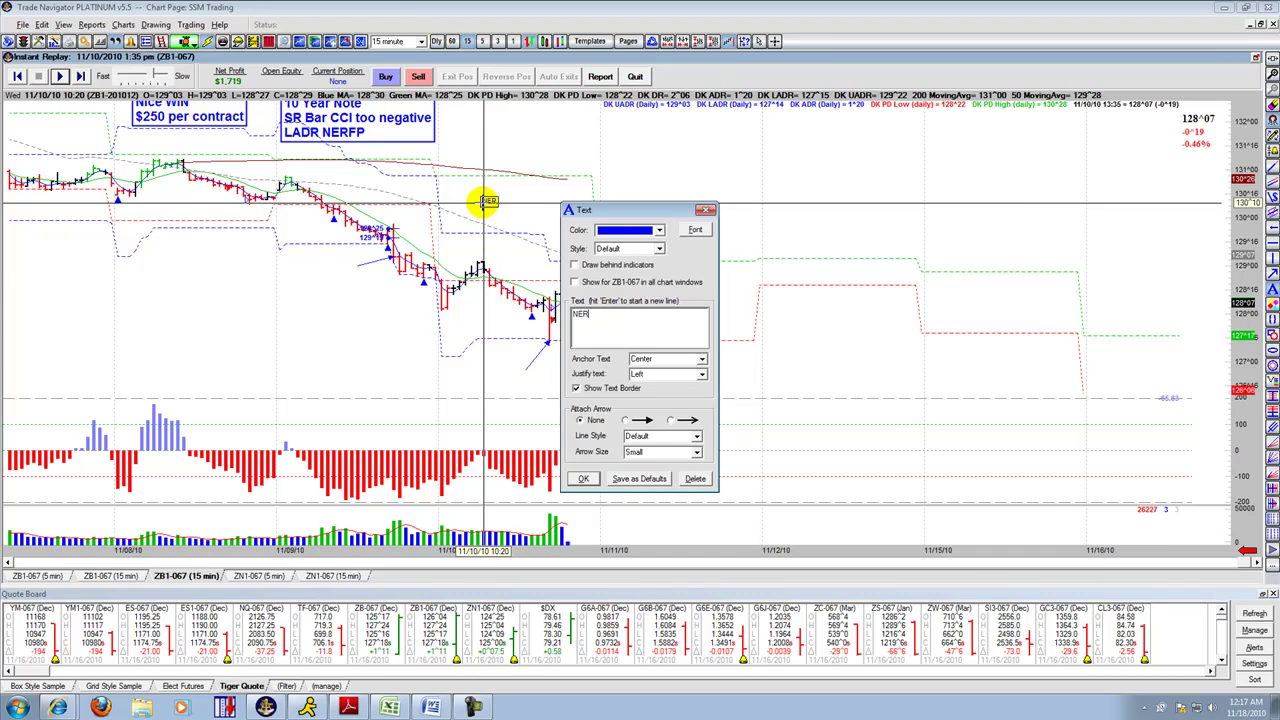
pyautogui.write('FP!!!')
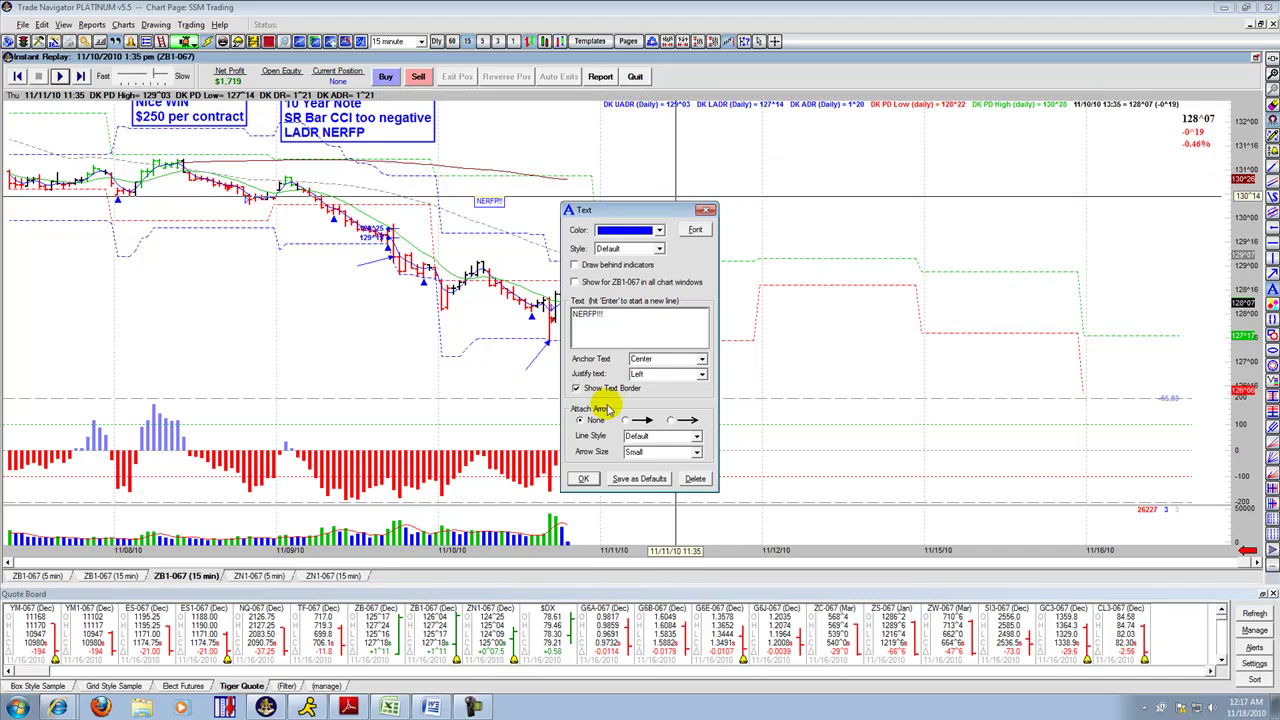
pyautogui.click(615, 314)
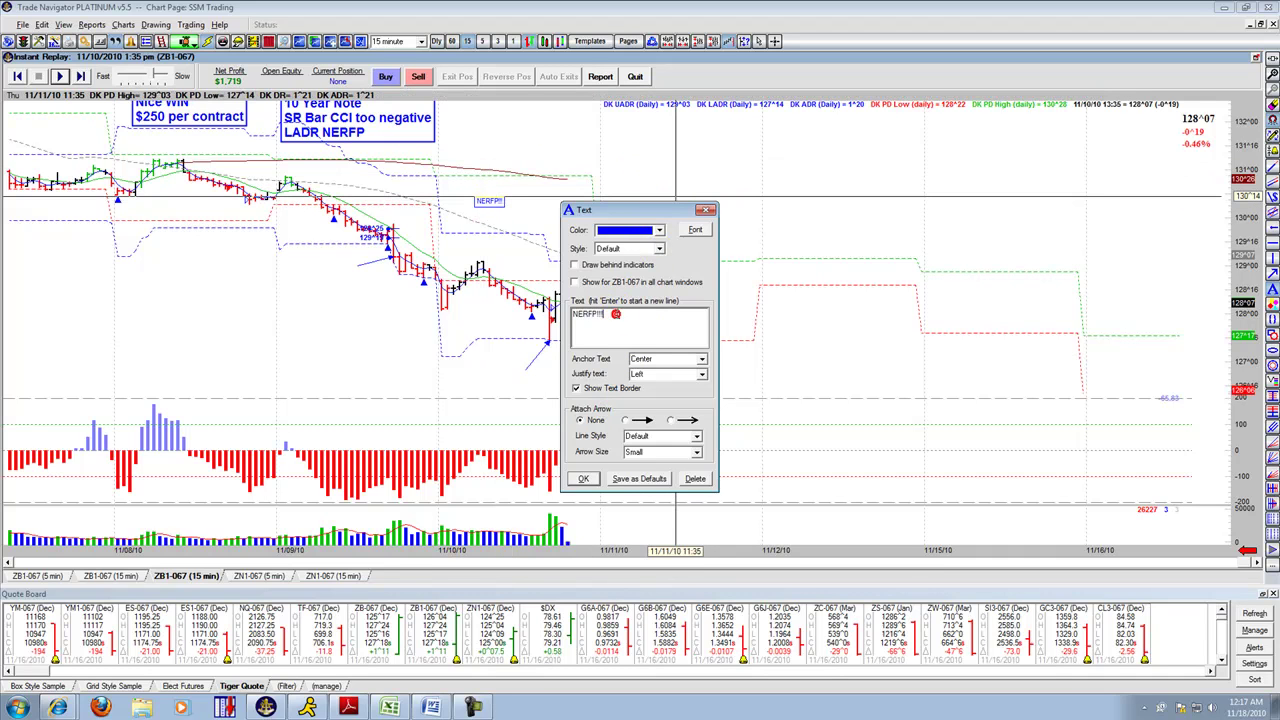
pyautogui.press('Return')
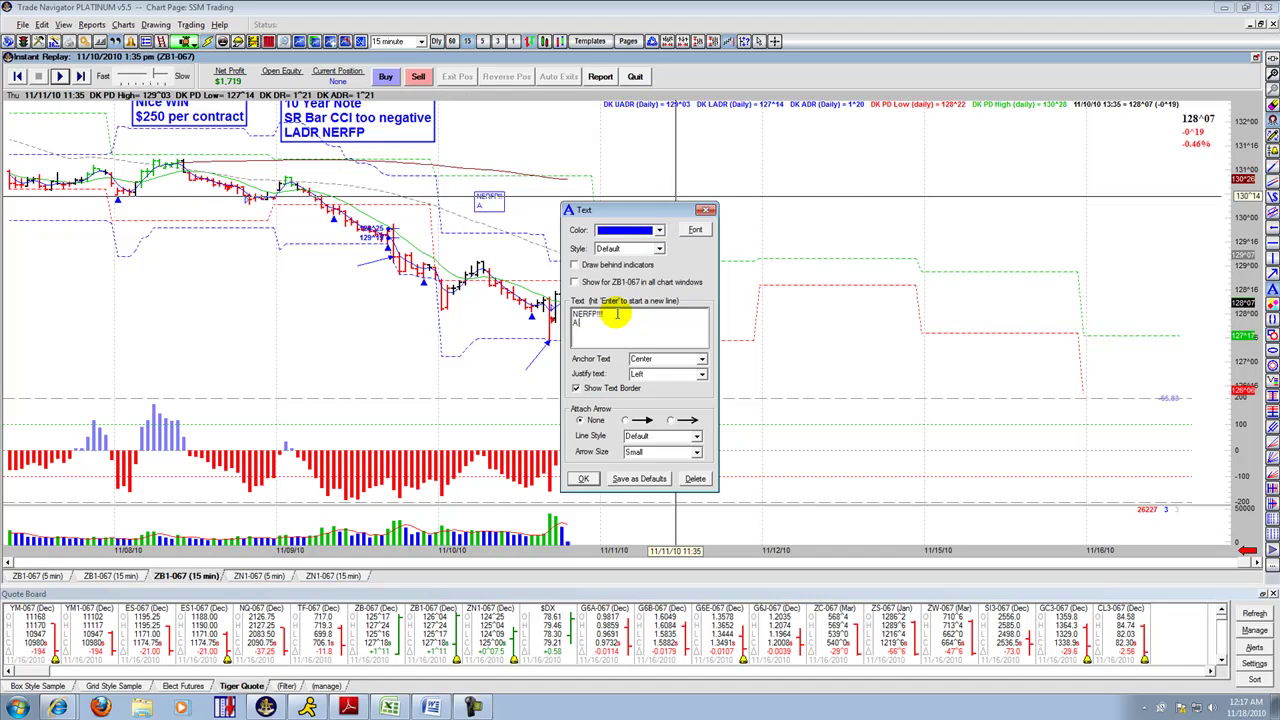
pyautogui.write('Already RUN')
pyautogui.press('Return')
pyautogui.write('LAD')
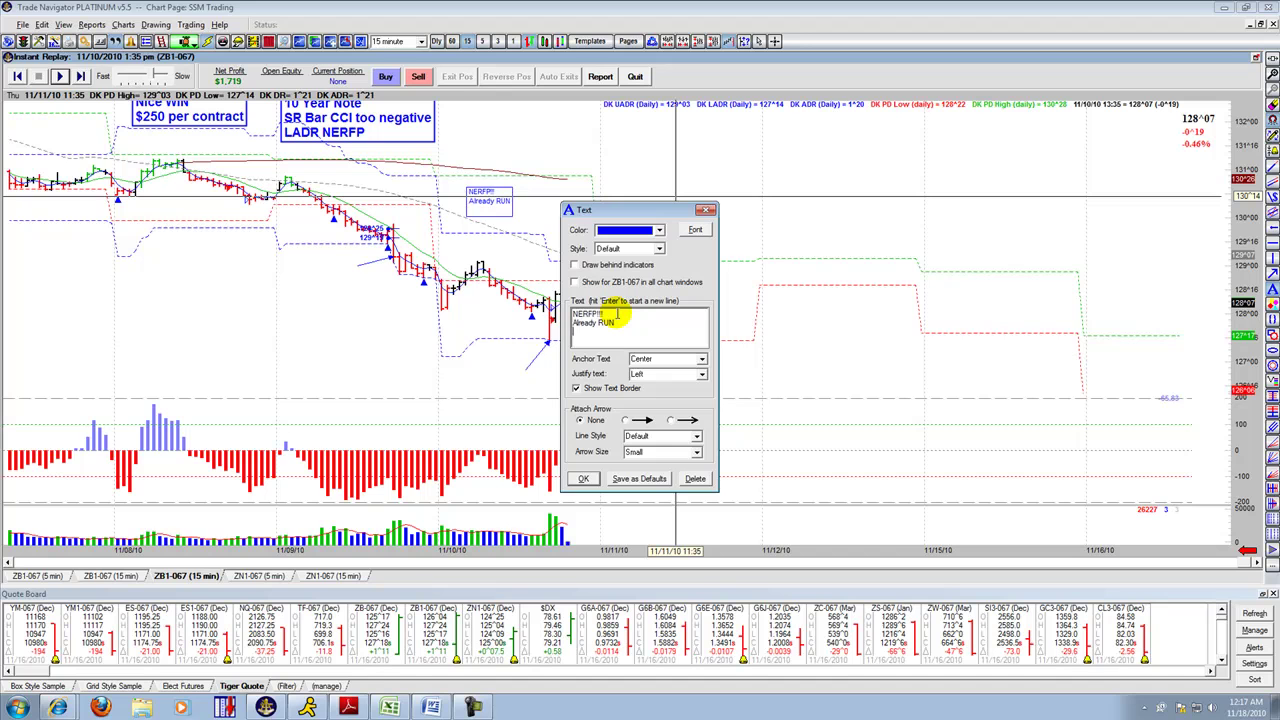
pyautogui.write('R')
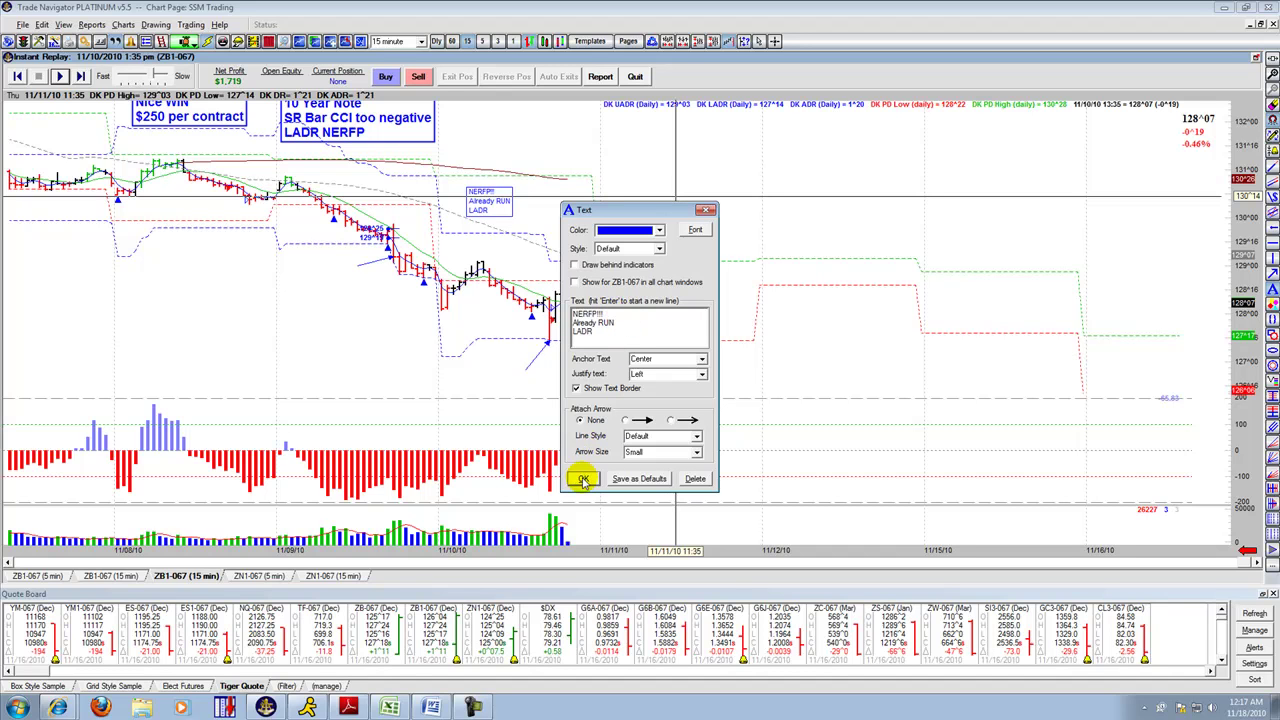
# Give the note the Medium style and a larger bold font, and shift it slightly toward the later bars
pyautogui.click(659, 248)
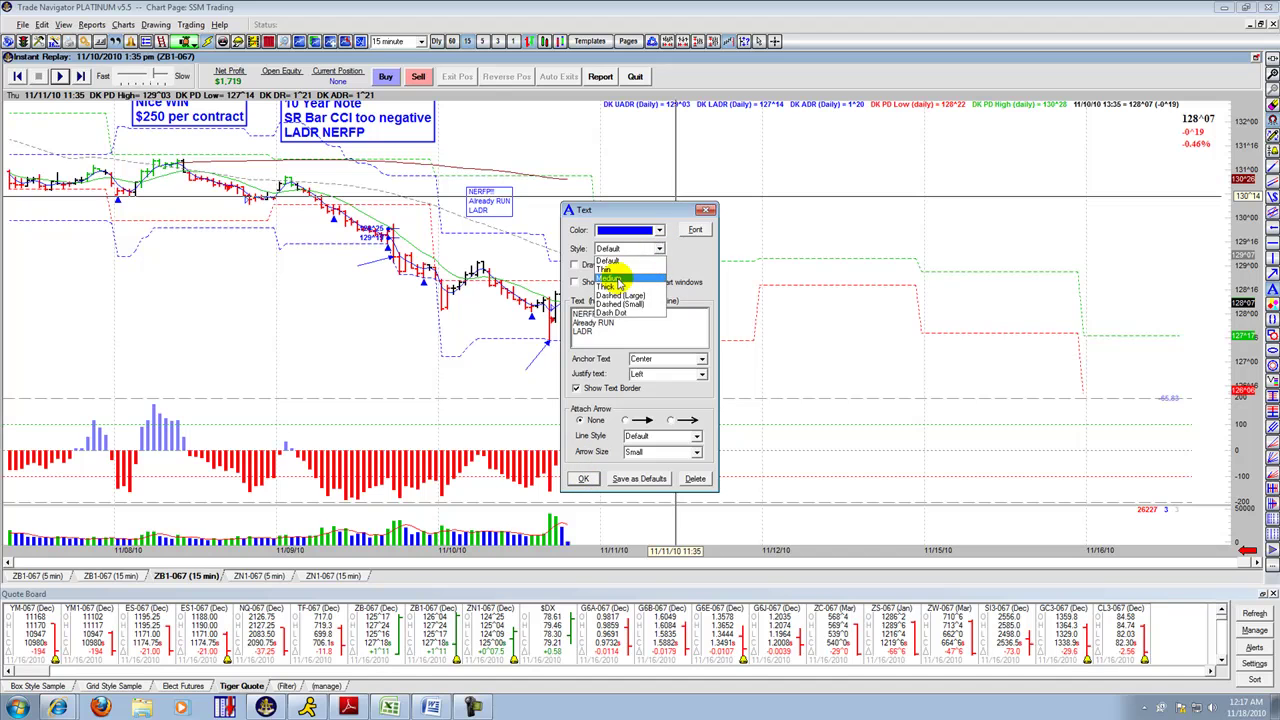
pyautogui.click(618, 281)
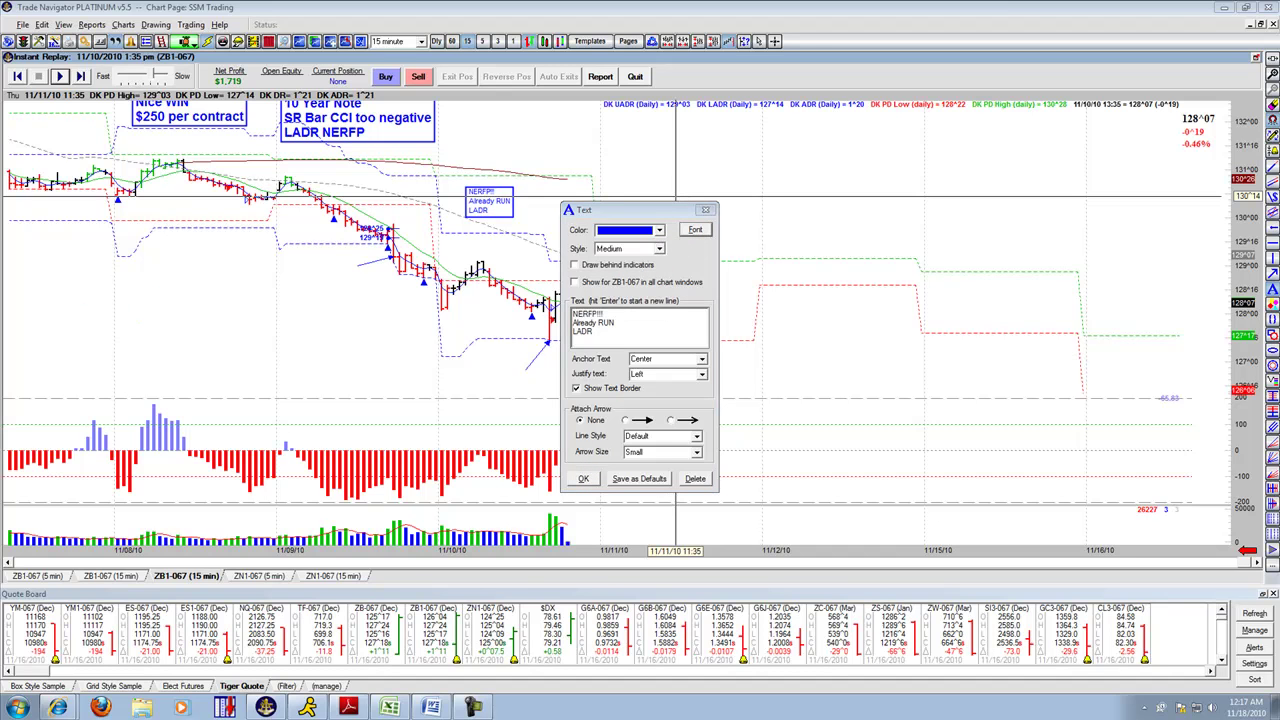
pyautogui.click(585, 478)
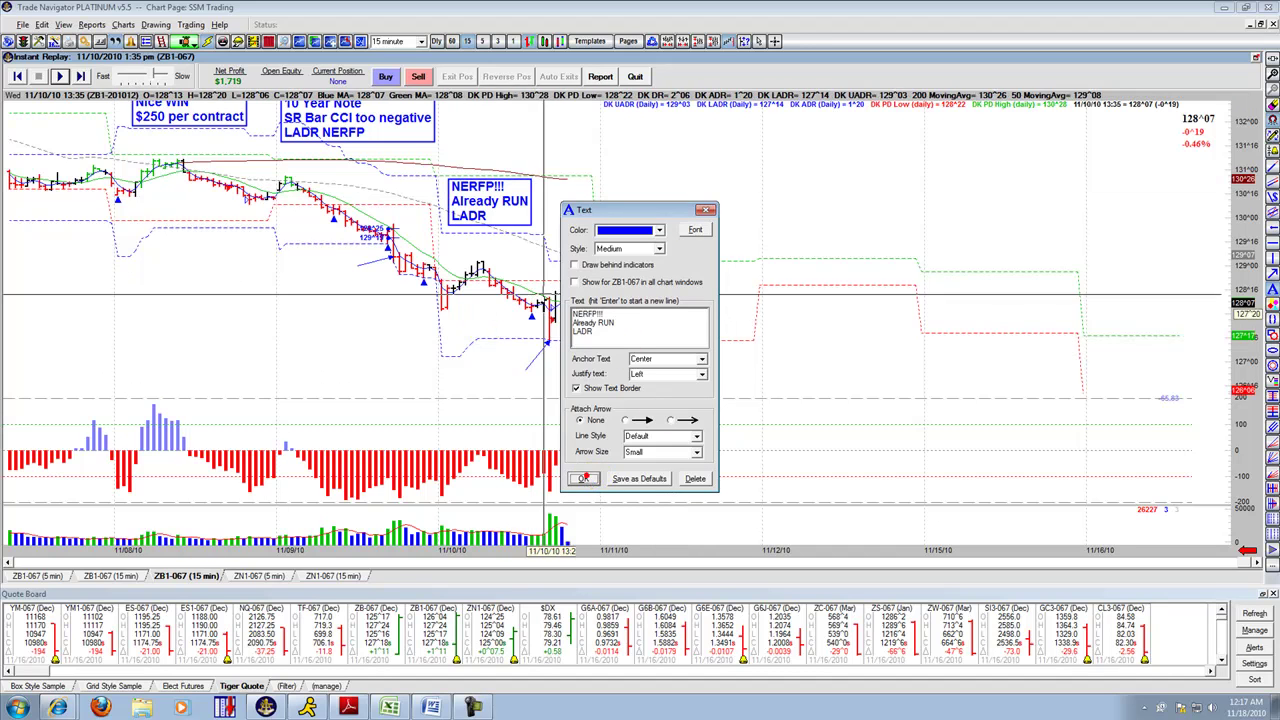
pyautogui.click(578, 478)
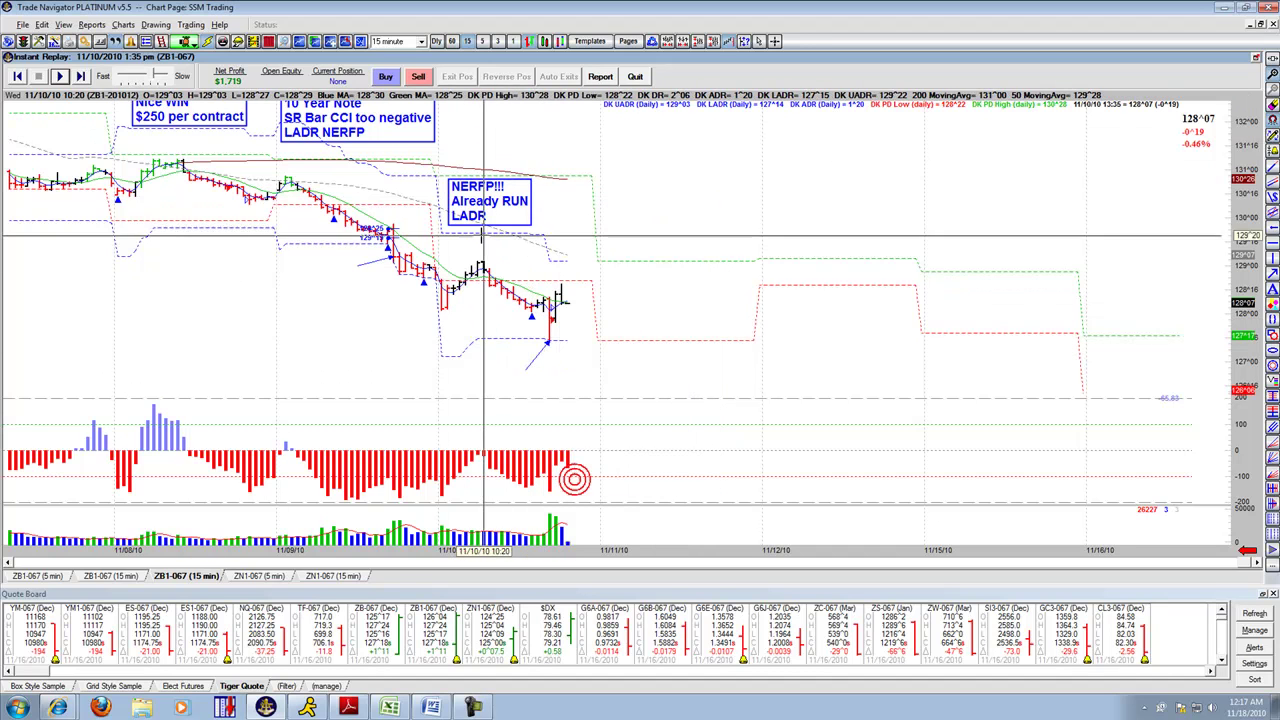
pyautogui.moveTo(485, 202); pyautogui.dragTo(520, 200)
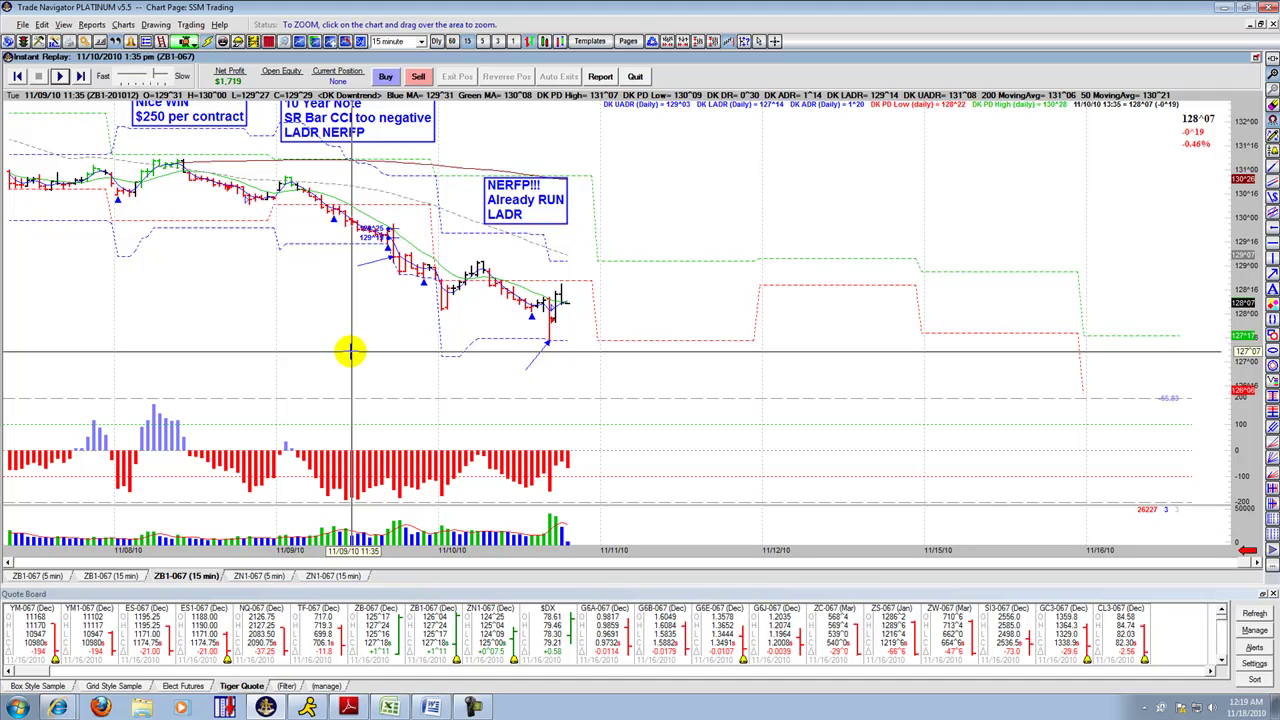
# Open the replay's performance report, view the equity curve for all trades, and return to the summary figures
pyautogui.click(600, 76)
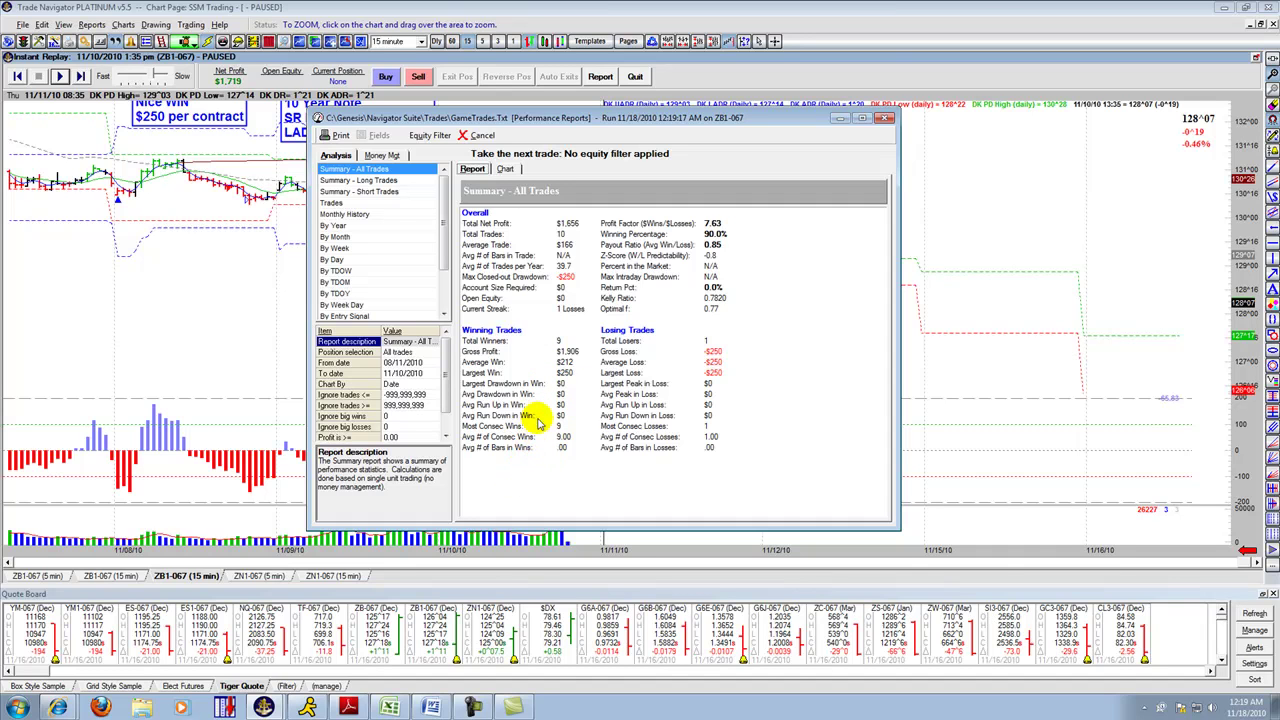
pyautogui.click(505, 168)
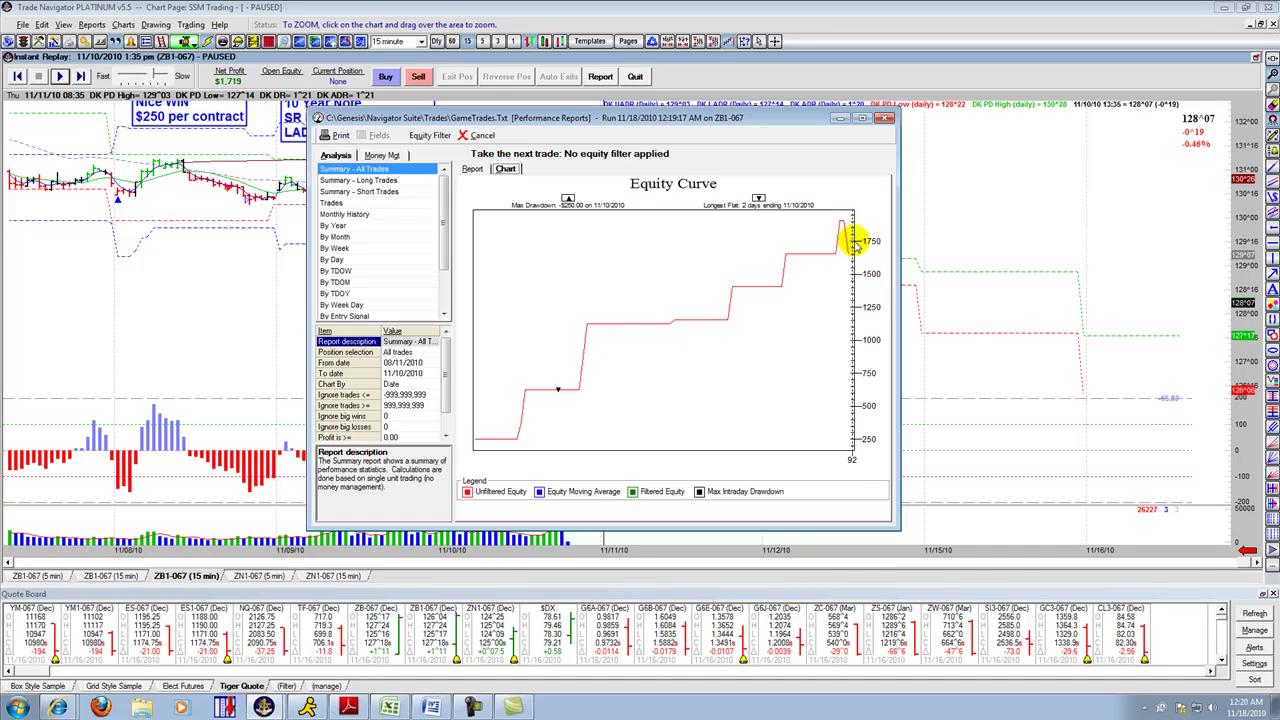
pyautogui.click(476, 169)
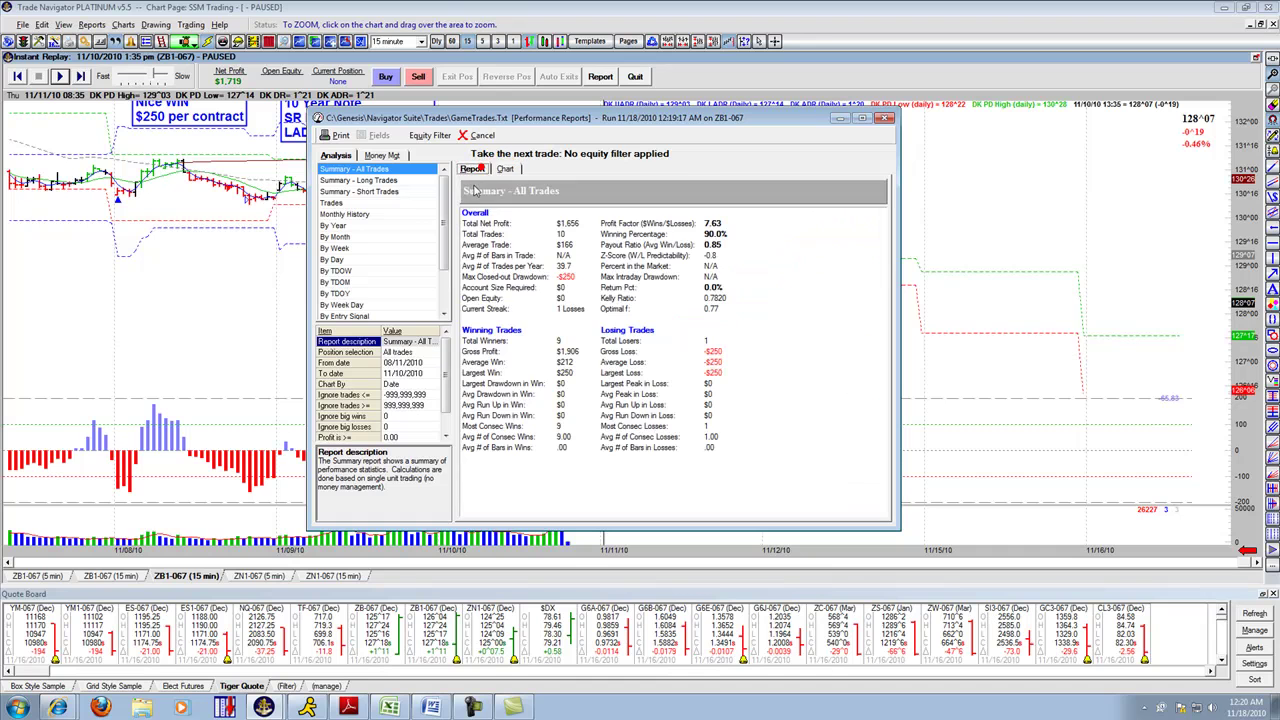